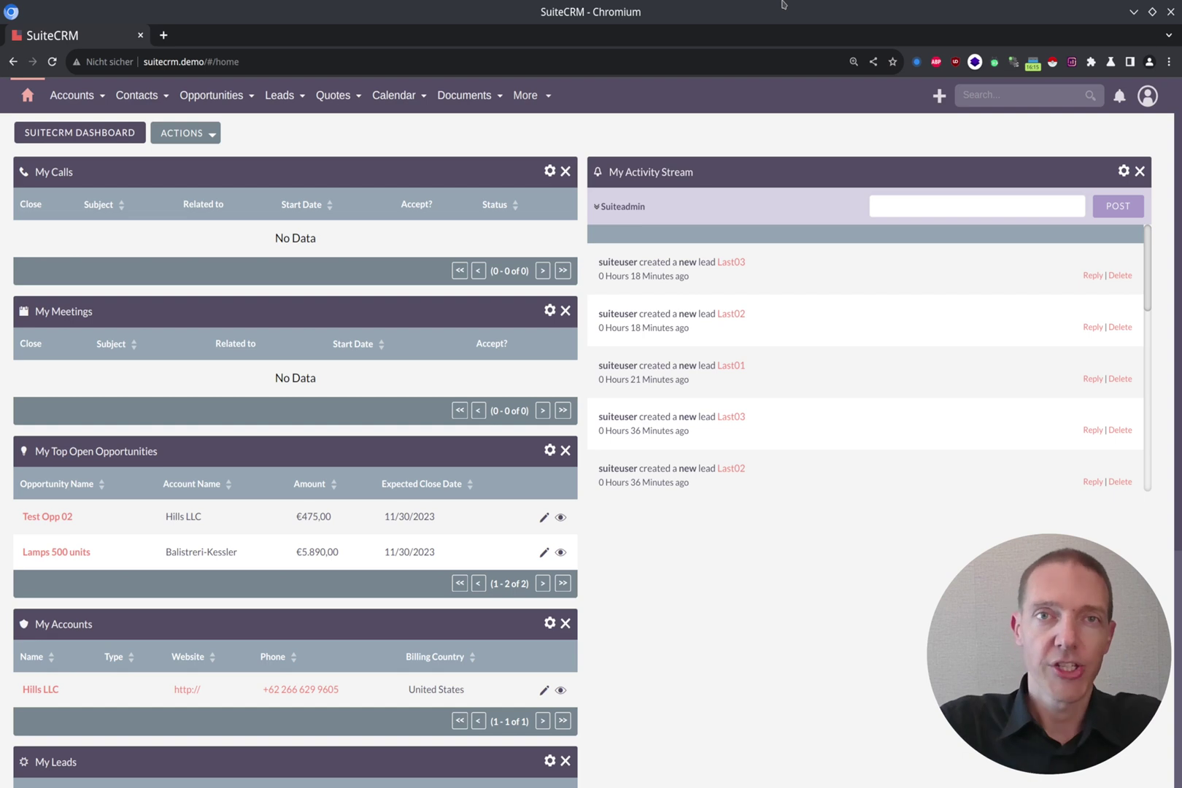
Set the initial invoice number to 2546552 in the administration's Sales Module Settings and save the settings
{"action": "left_click", "coordinate": [1142, 100]}
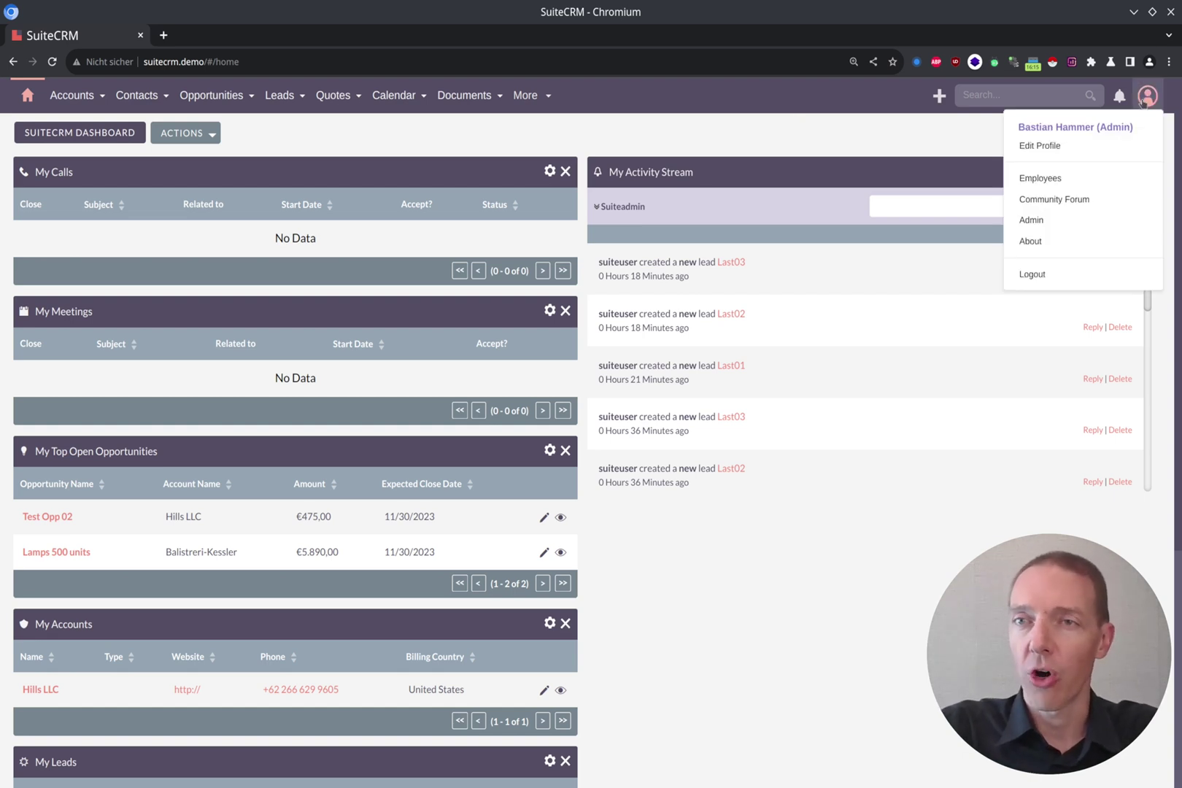
{"action": "left_click", "coordinate": [1039, 221]}
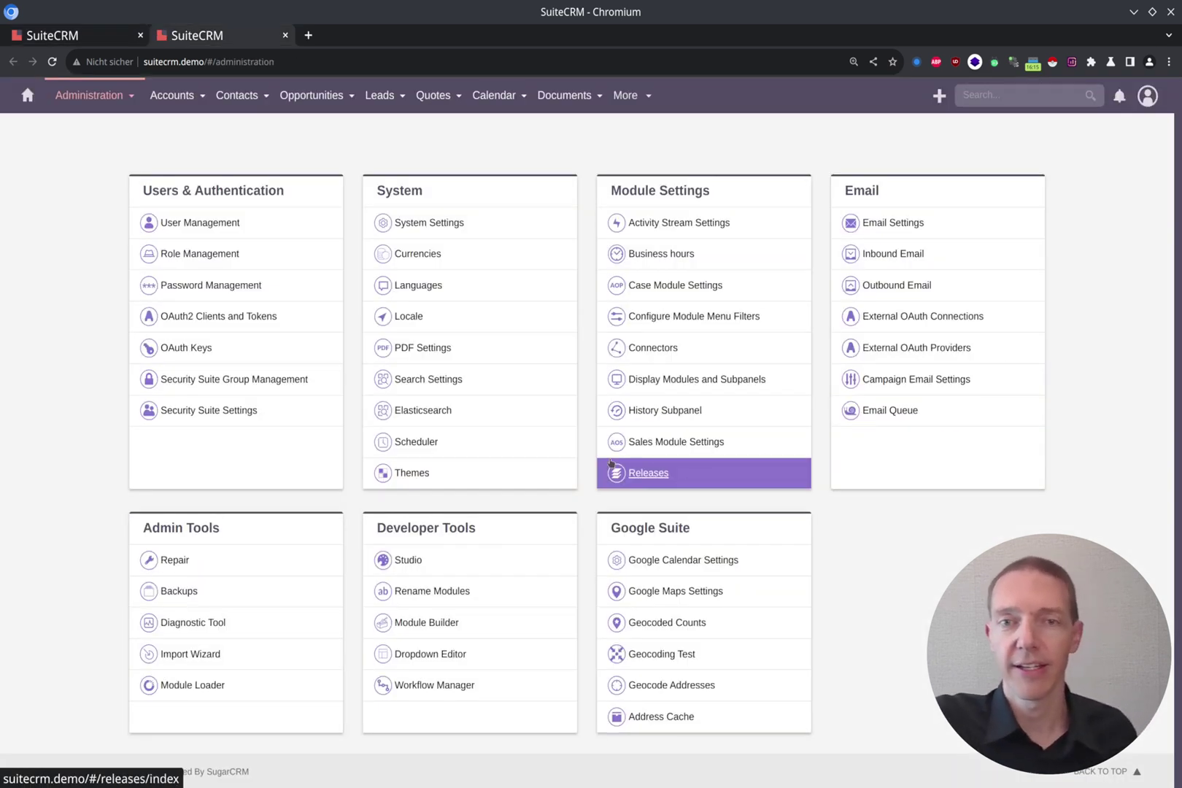
{"action": "left_click", "coordinate": [678, 442]}
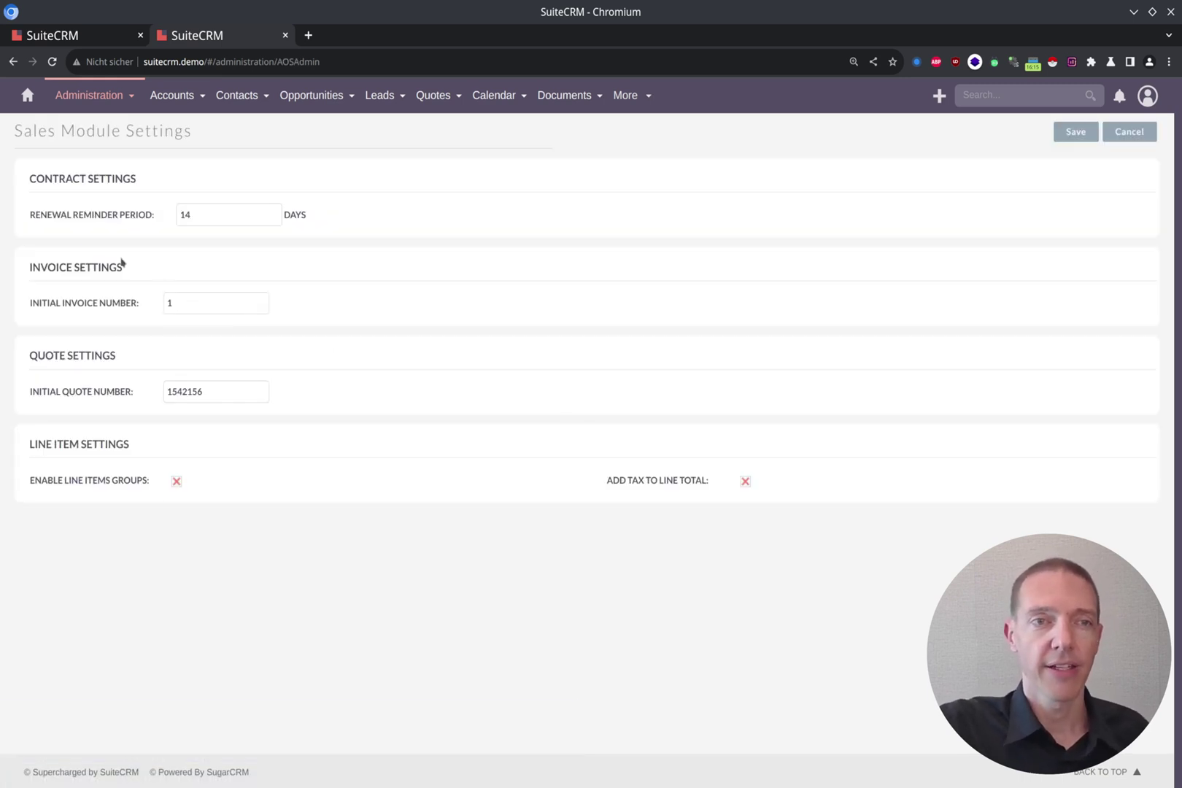
{"action": "double_click", "coordinate": [189, 301]}
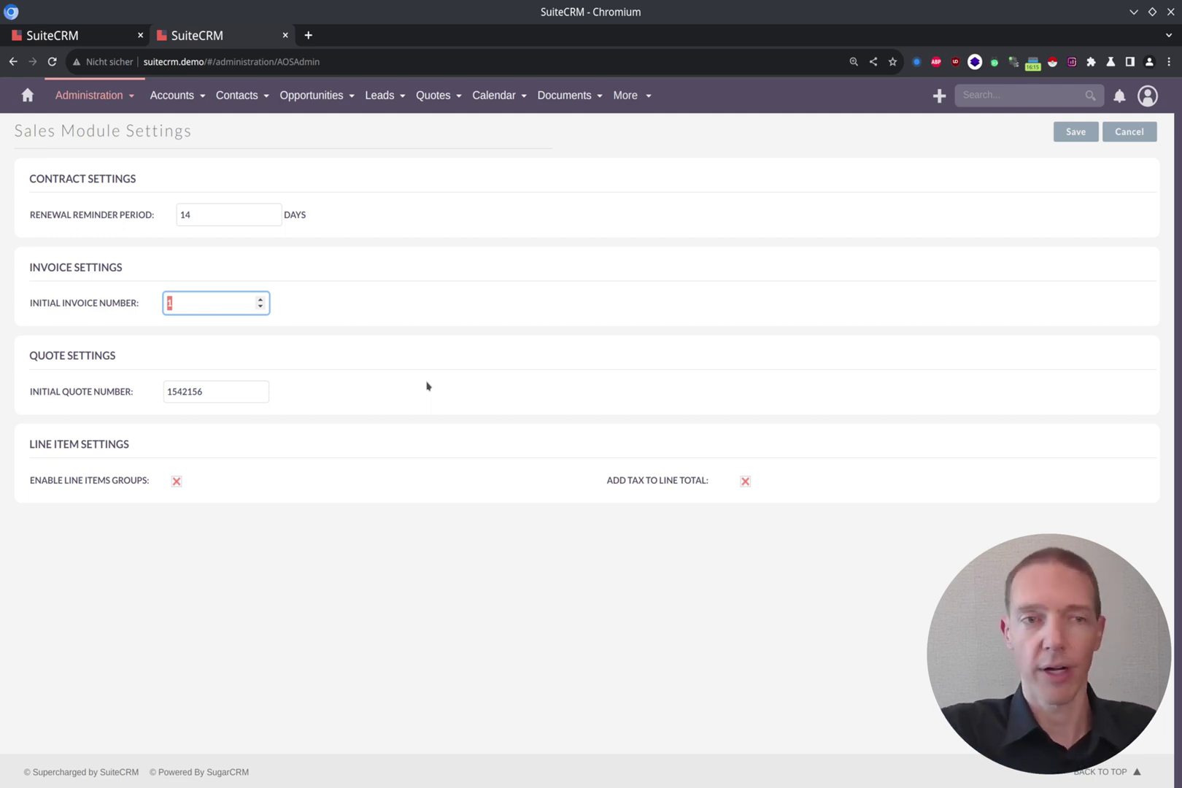
{"action": "type", "text": "2546"}
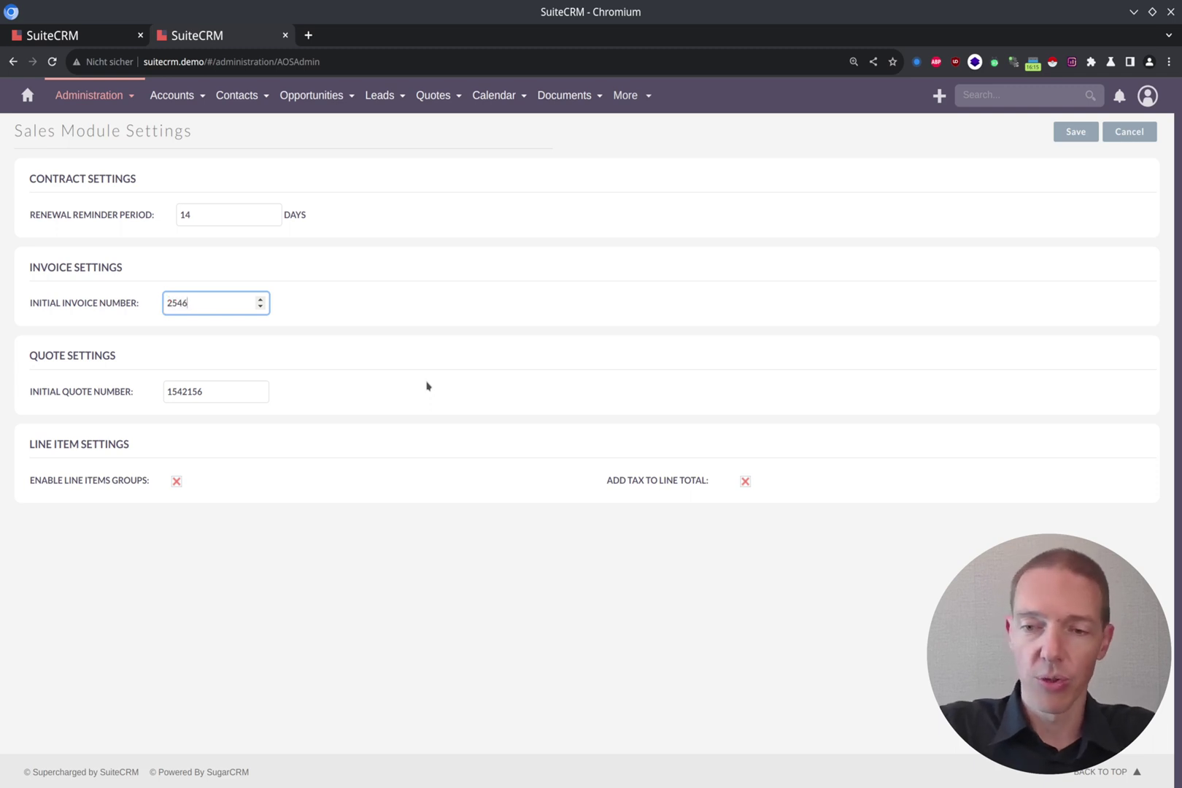
{"action": "type", "text": "55"}
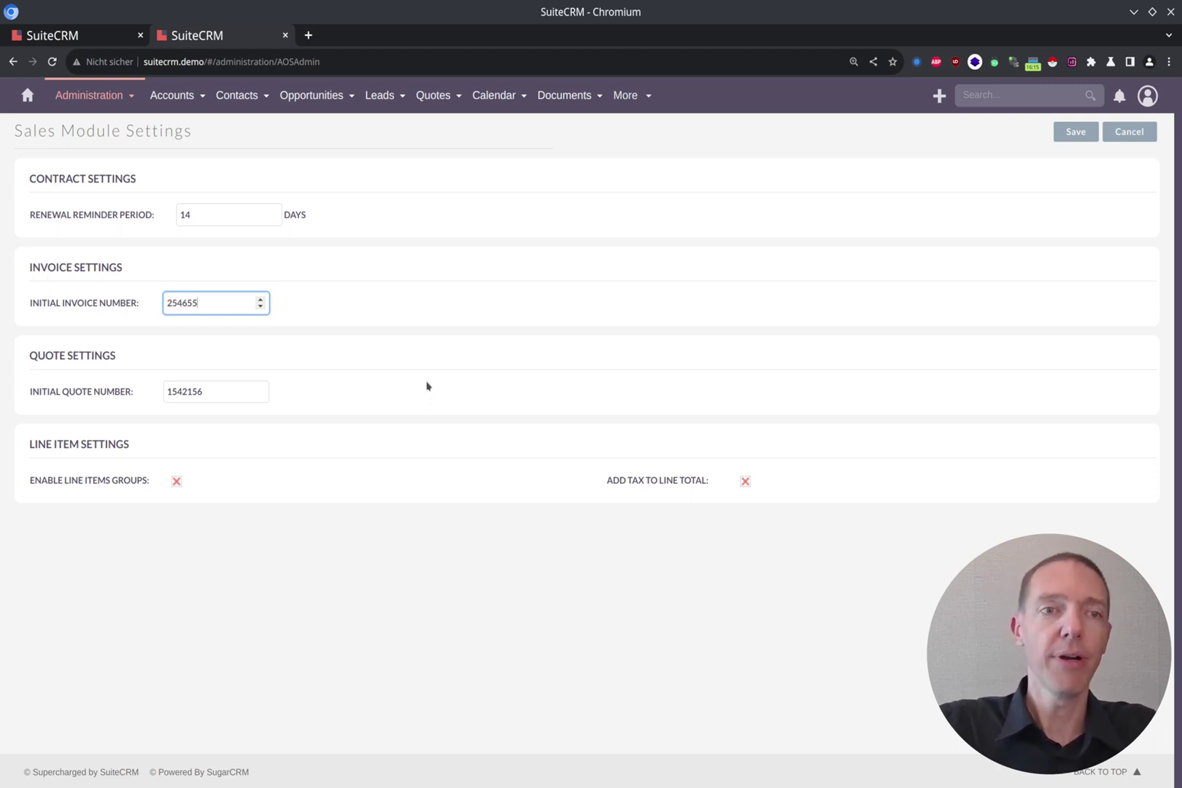
{"action": "type", "text": "2"}
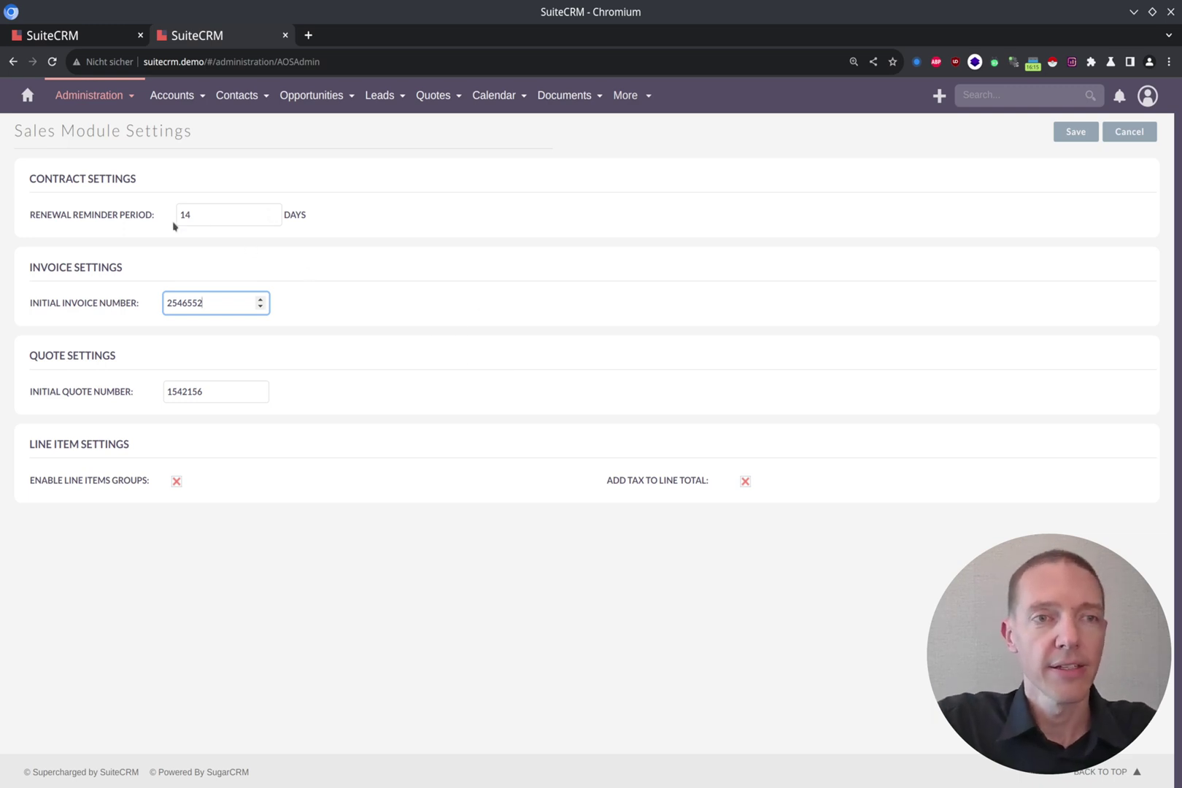
{"action": "left_click", "coordinate": [1075, 132]}
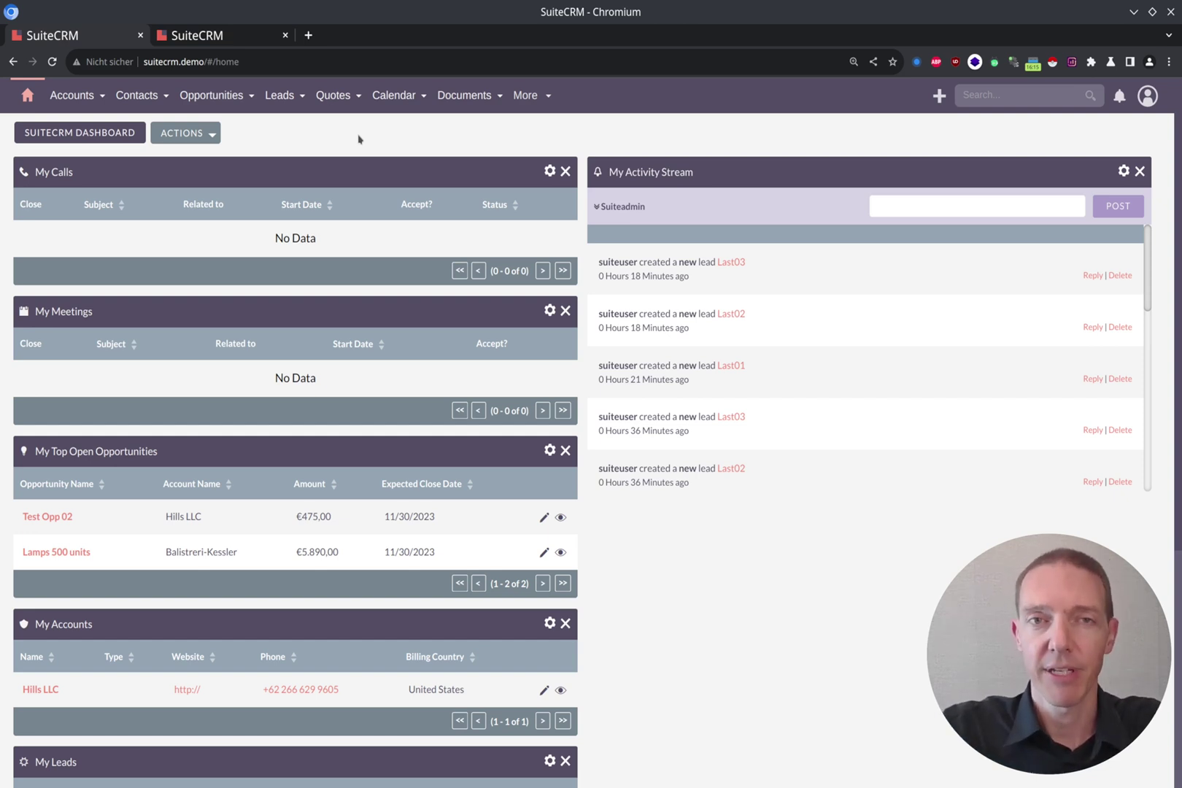
Open the Design Quote record from the quotes list in a separate browser tab and convert it to an invoice
{"action": "mouse_move", "coordinate": [334, 98]}
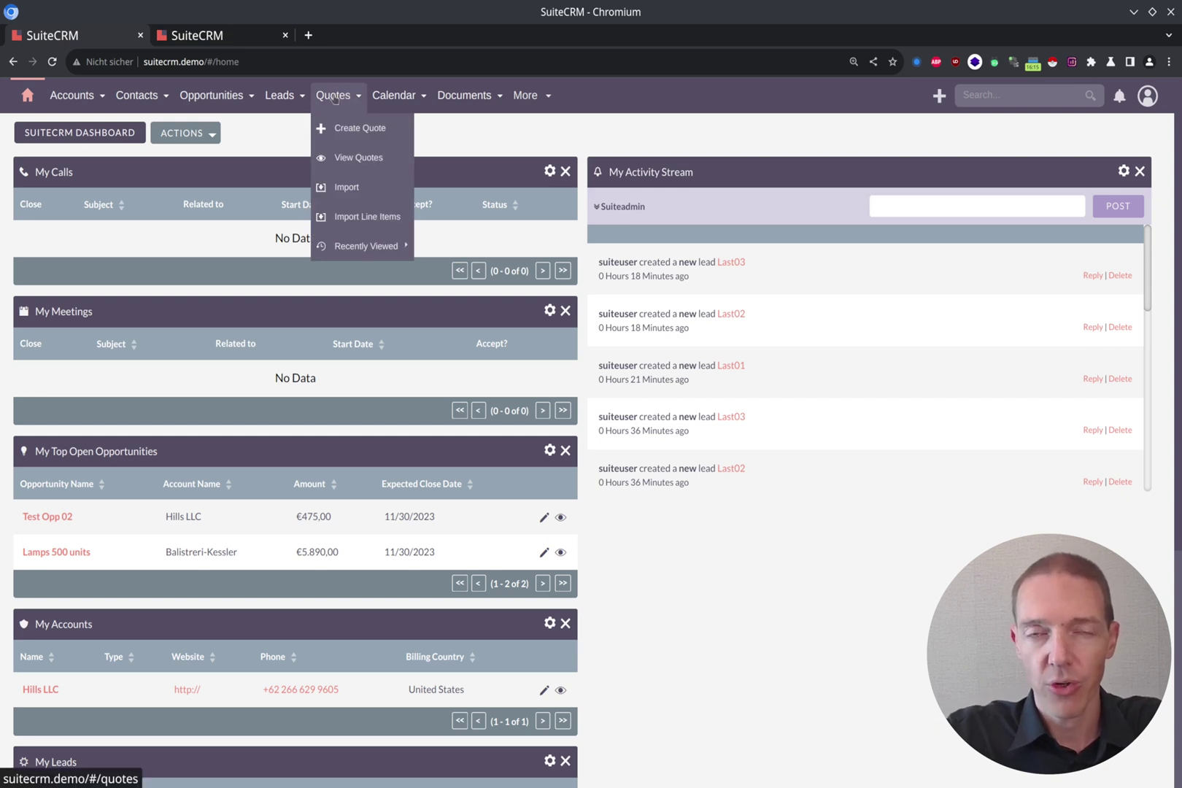
{"action": "left_click", "coordinate": [334, 97]}
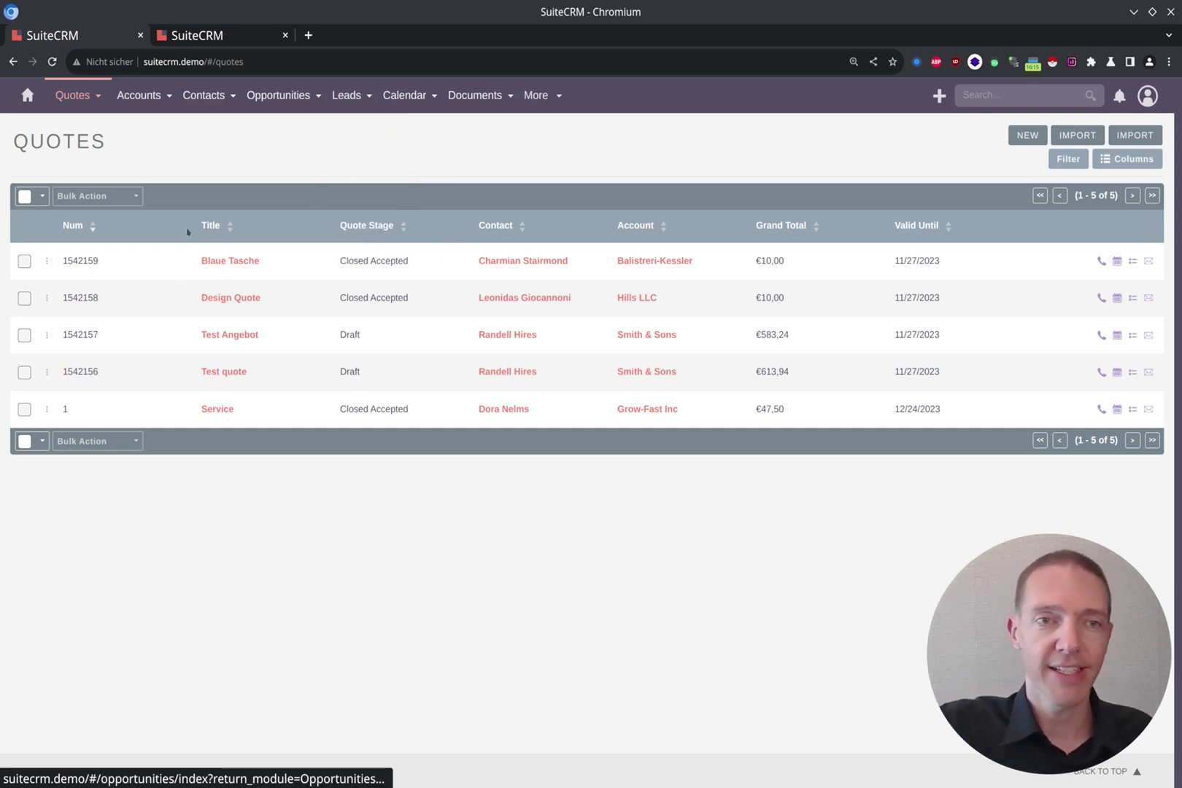
{"action": "middle_click", "coordinate": [252, 303]}
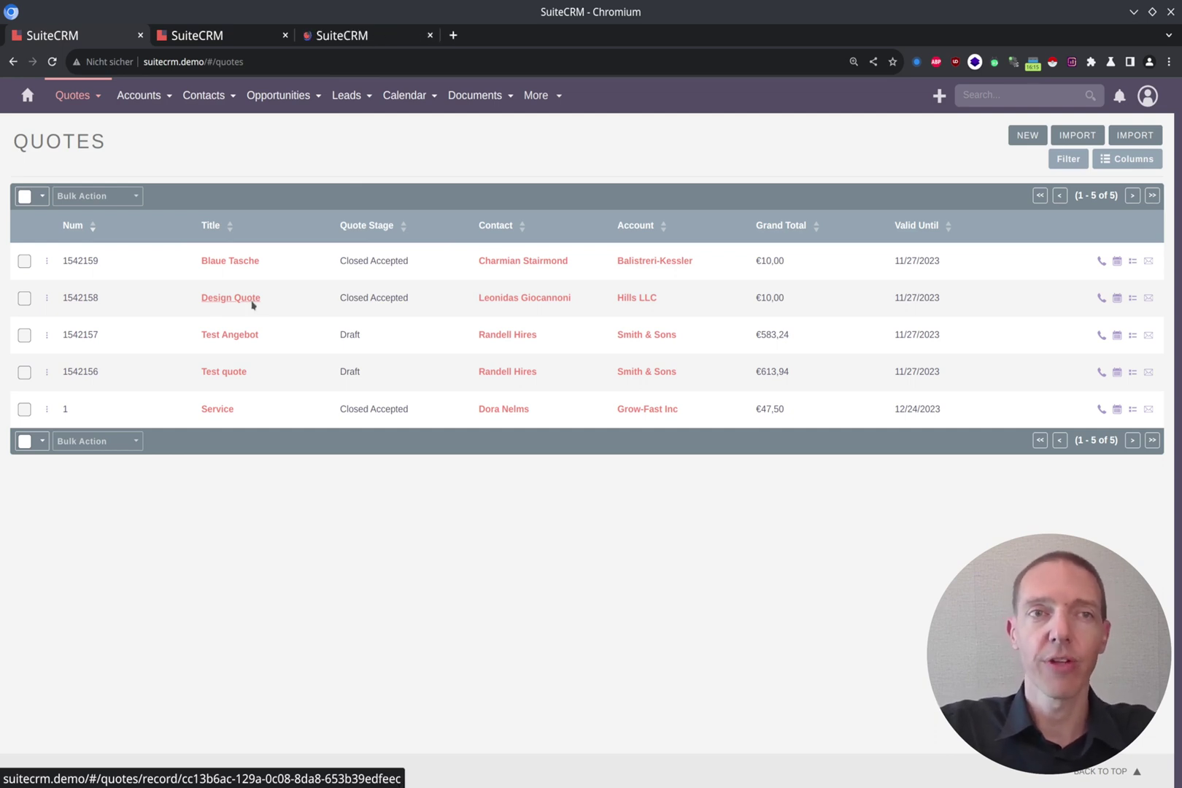
{"action": "left_click", "coordinate": [379, 40]}
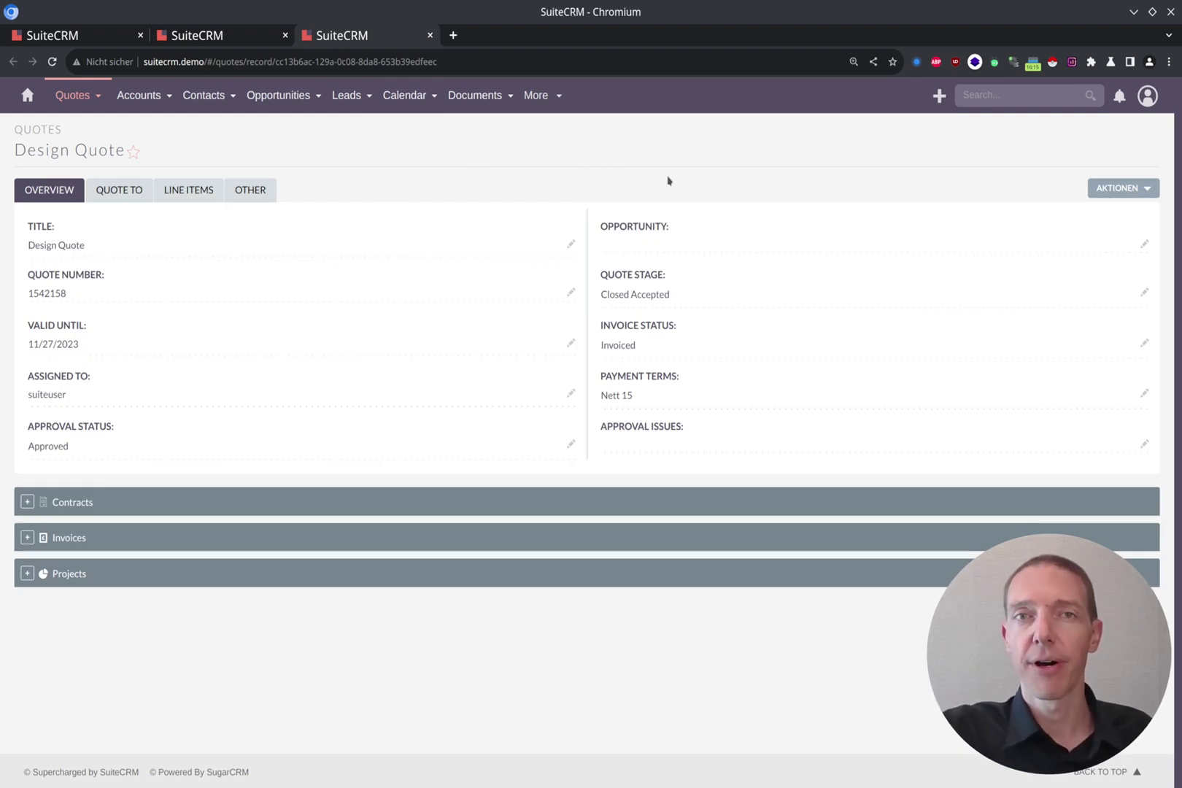
{"action": "left_click", "coordinate": [1147, 190]}
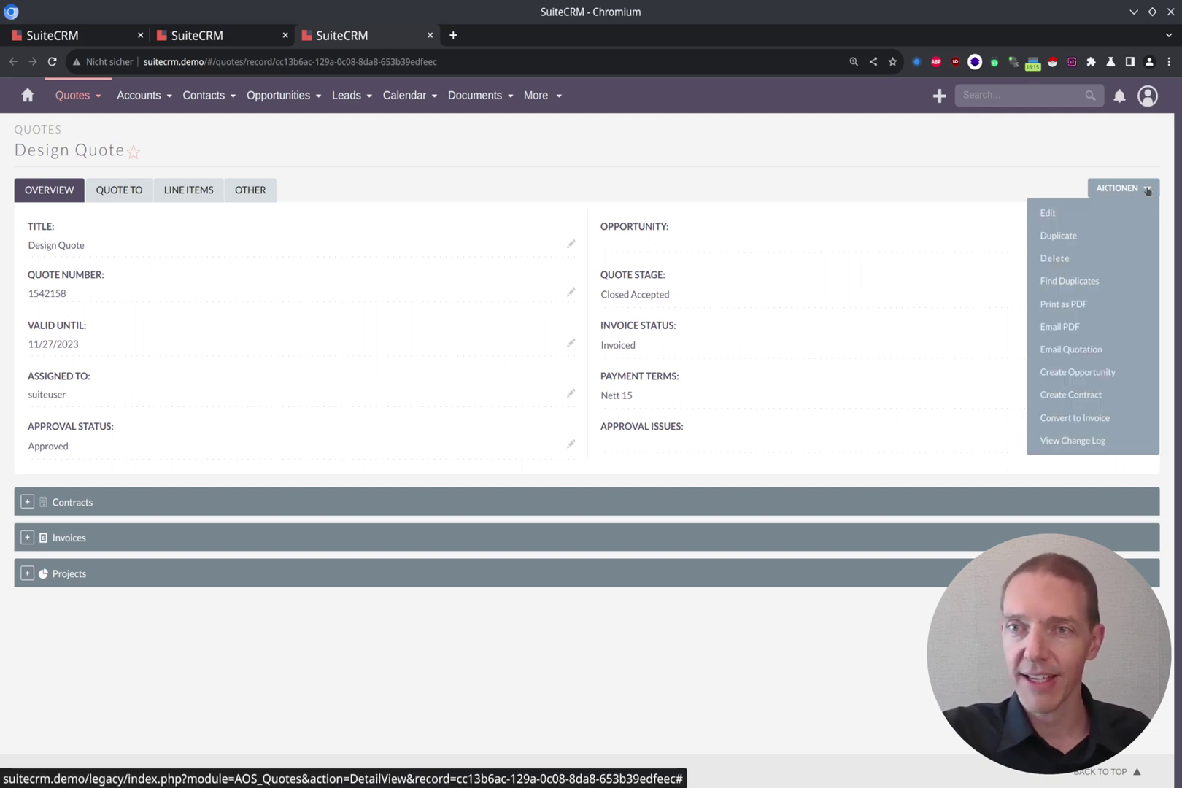
{"action": "left_click", "coordinate": [1104, 422]}
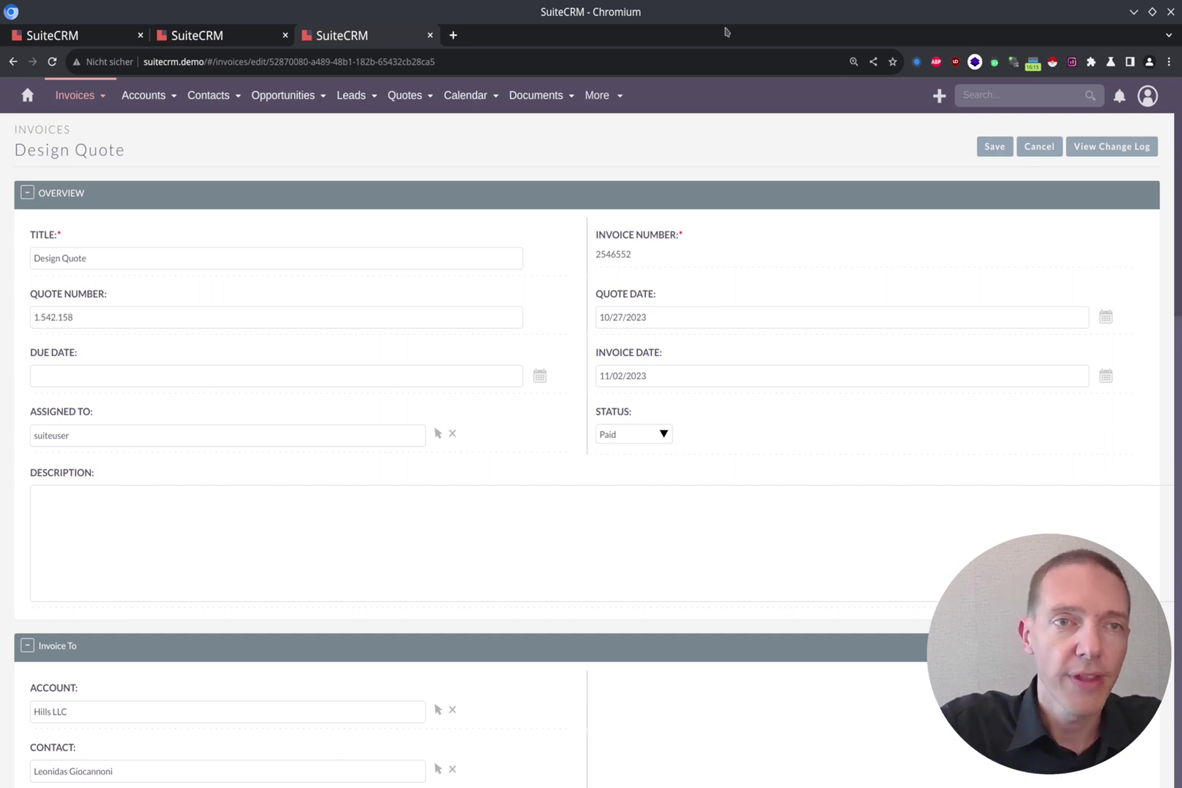
Change the new invoice's title to "Design Invoice"
{"action": "left_click", "coordinate": [223, 63]}
{"action": "double_click", "coordinate": [223, 62]}
{"action": "double_click", "coordinate": [56, 130]}
{"action": "mouse_move", "coordinate": [91, 97]}
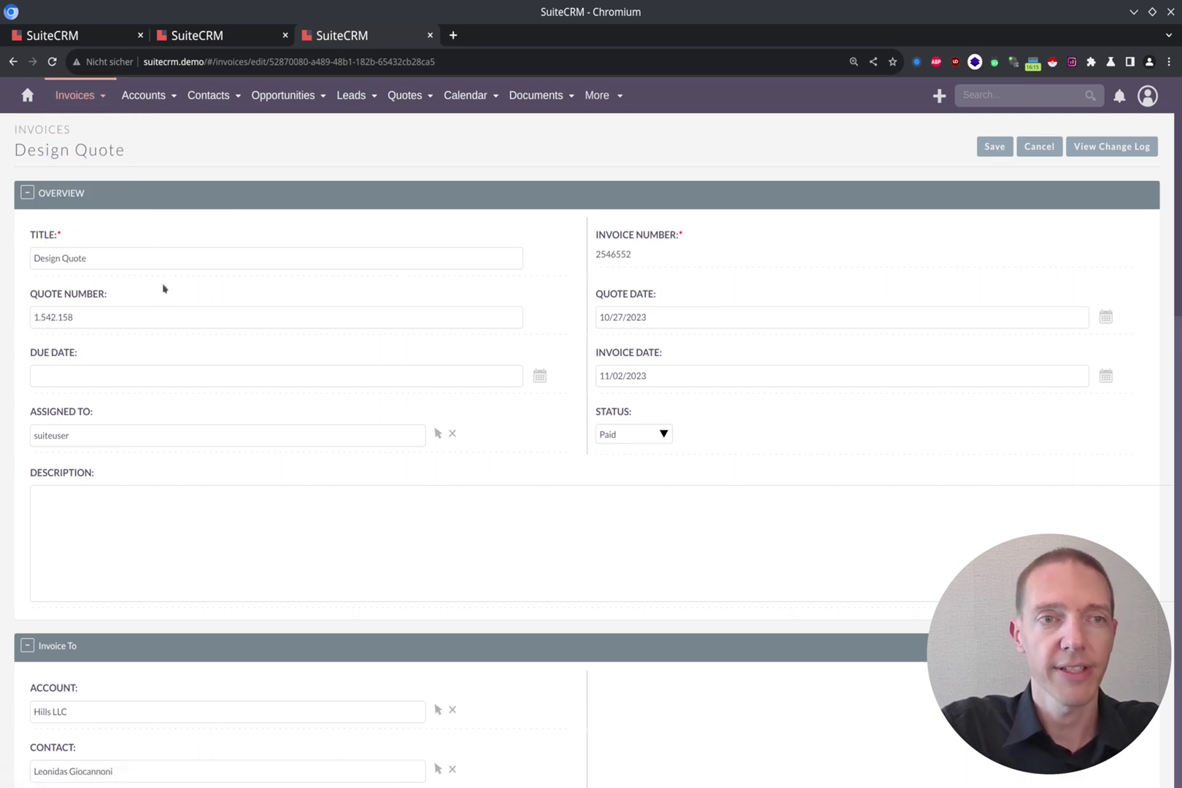
{"action": "left_click", "coordinate": [82, 258]}
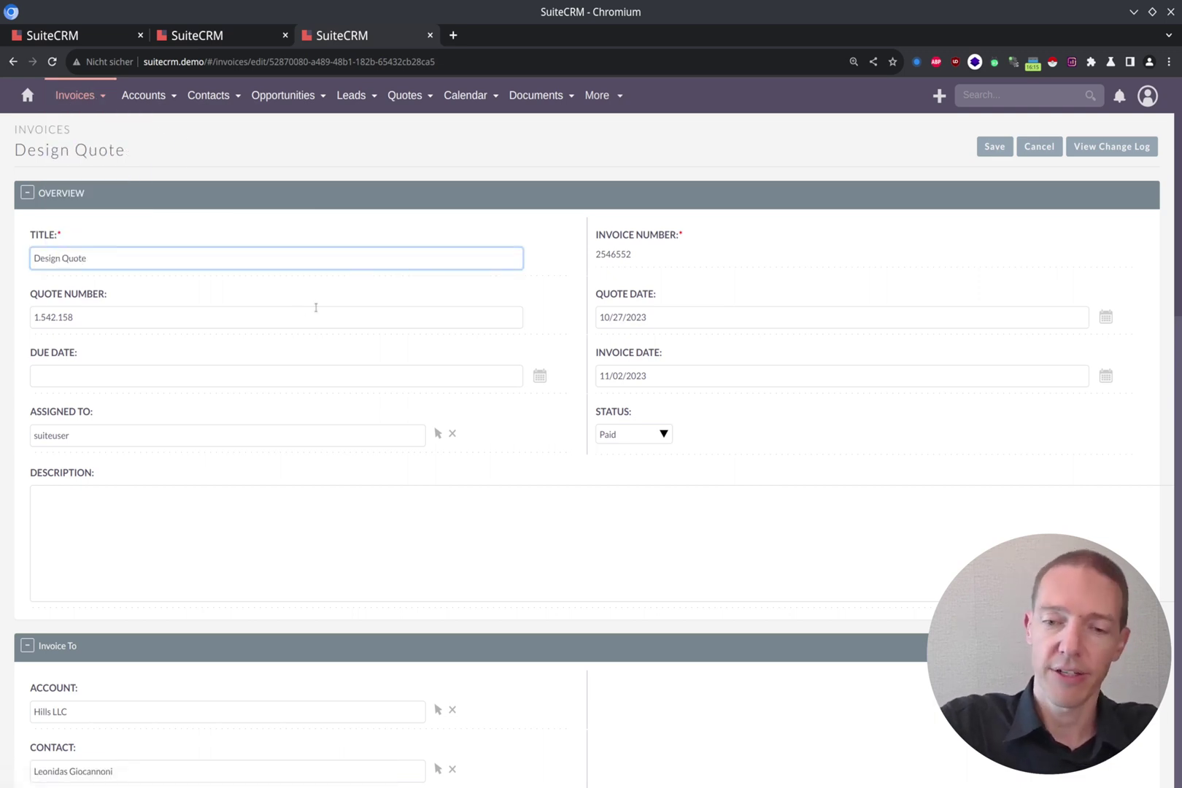
{"action": "key", "text": "ctrl+shift+Left"}
{"action": "type", "text": "Invoice"}
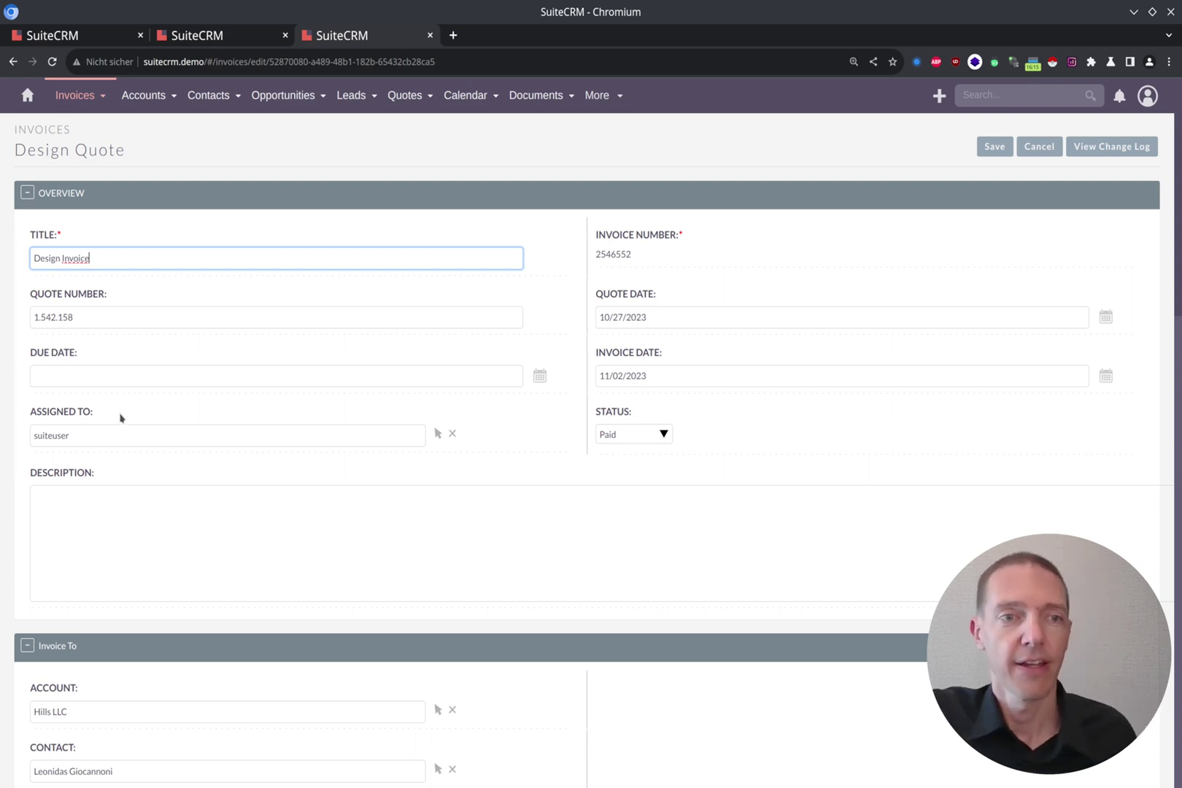
Copy the invoice's billing address into its shipping address
{"action": "scroll", "coordinate": [551, 452], "scroll_direction": "down", "scroll_amount": 2}
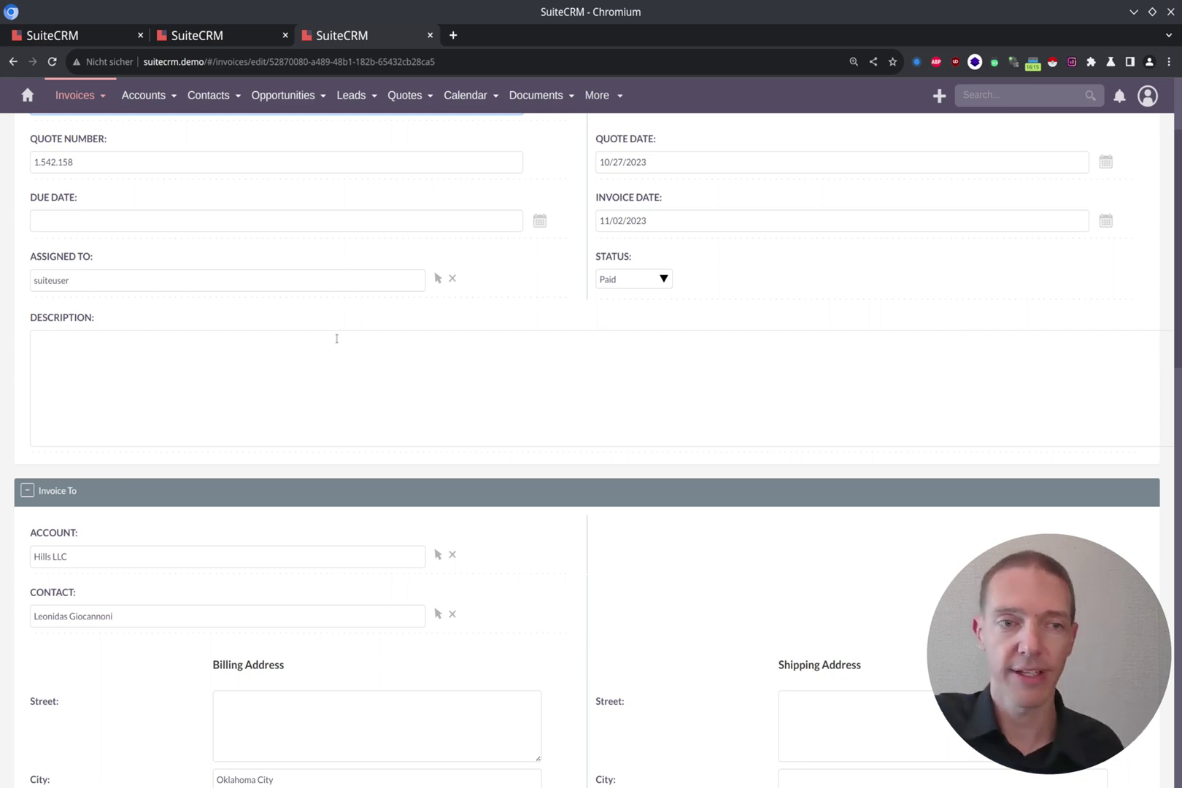
{"action": "scroll", "coordinate": [511, 337], "scroll_direction": "down", "scroll_amount": 5}
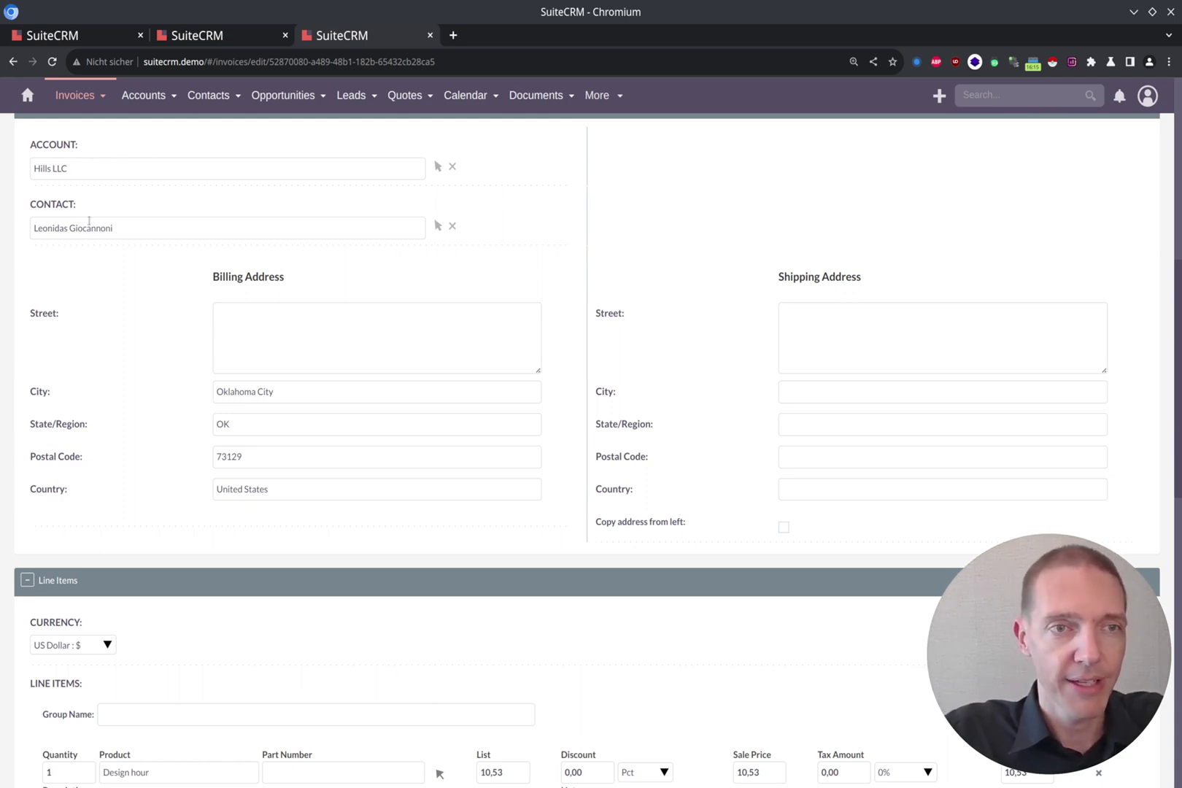
{"action": "scroll", "coordinate": [603, 334], "scroll_direction": "down", "scroll_amount": 2}
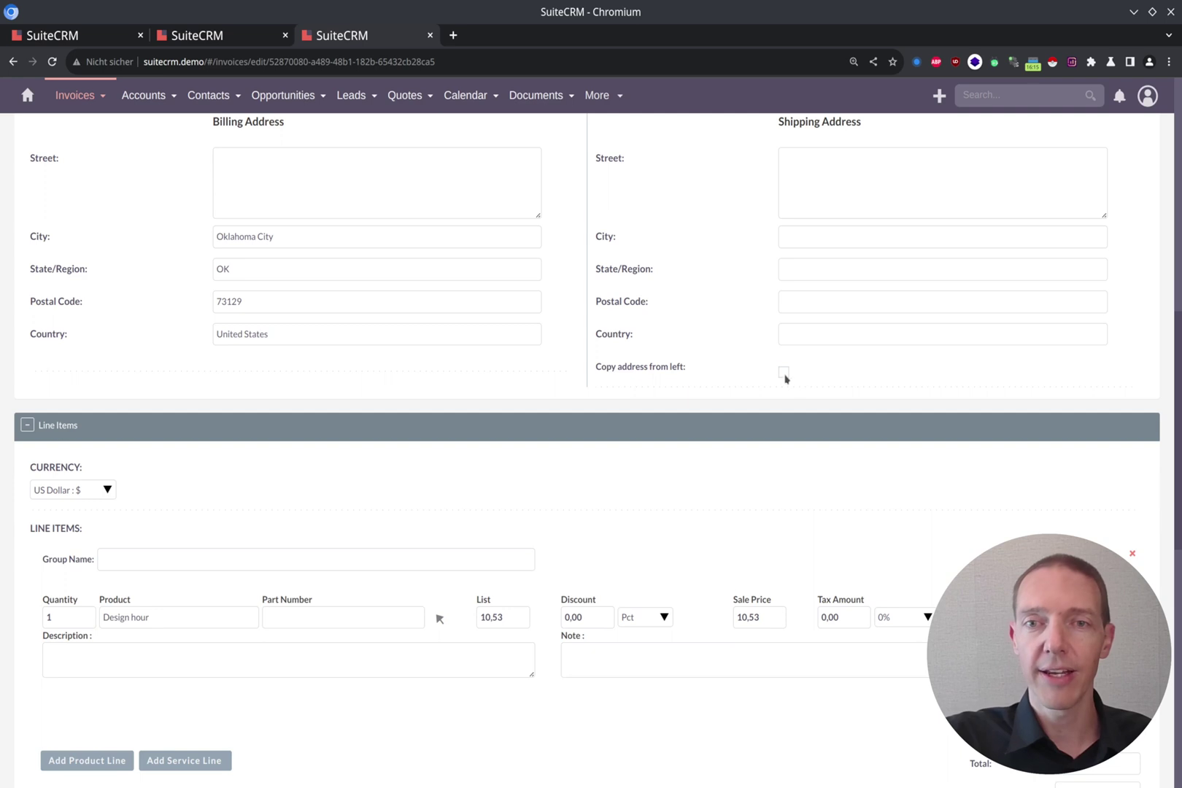
{"action": "scroll", "coordinate": [781, 393], "scroll_direction": "up", "scroll_amount": 1}
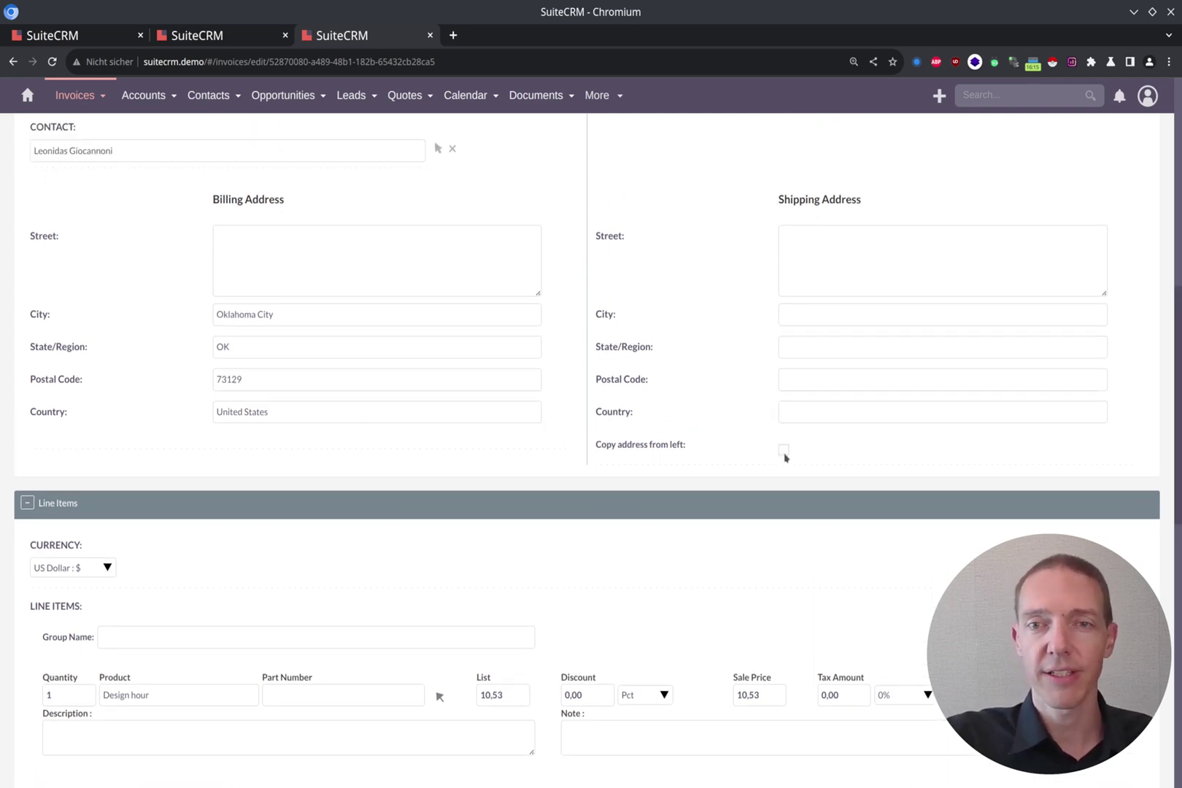
{"action": "left_click", "coordinate": [783, 450]}
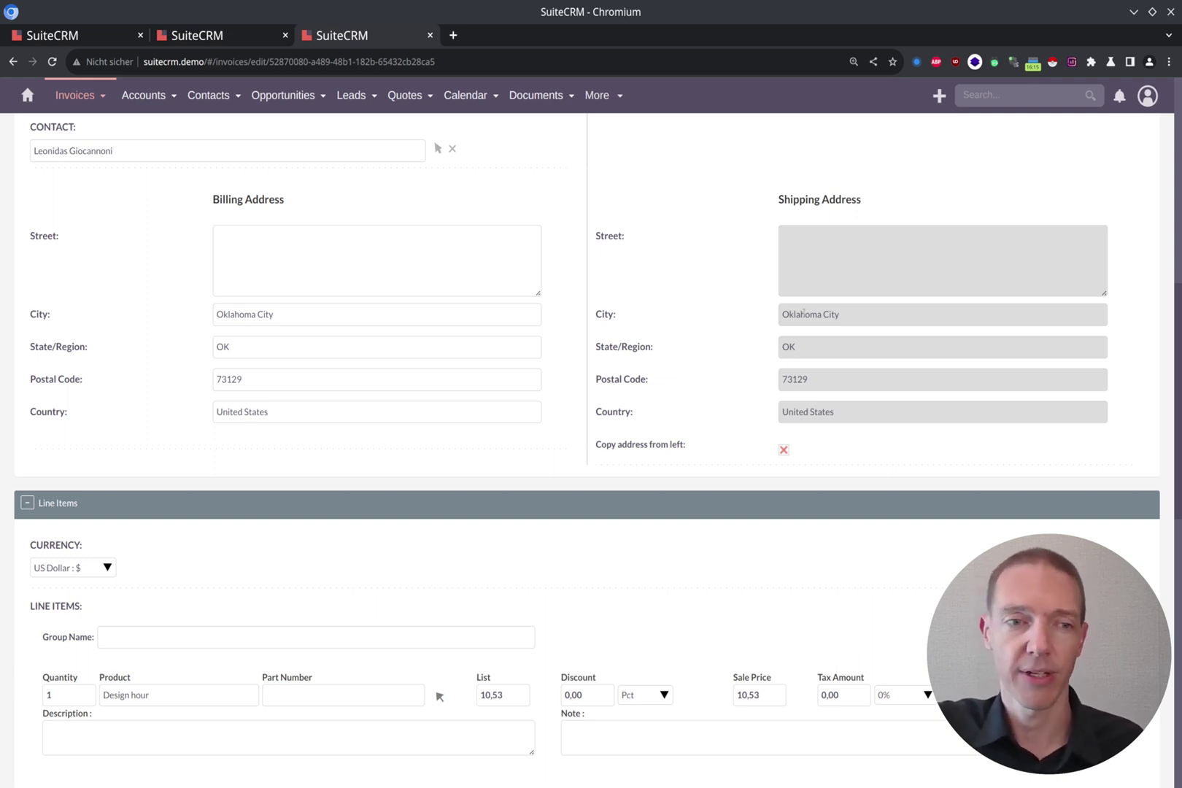
Name the invoice's line item group "Design"
{"action": "scroll", "coordinate": [467, 415], "scroll_direction": "down", "scroll_amount": 4}
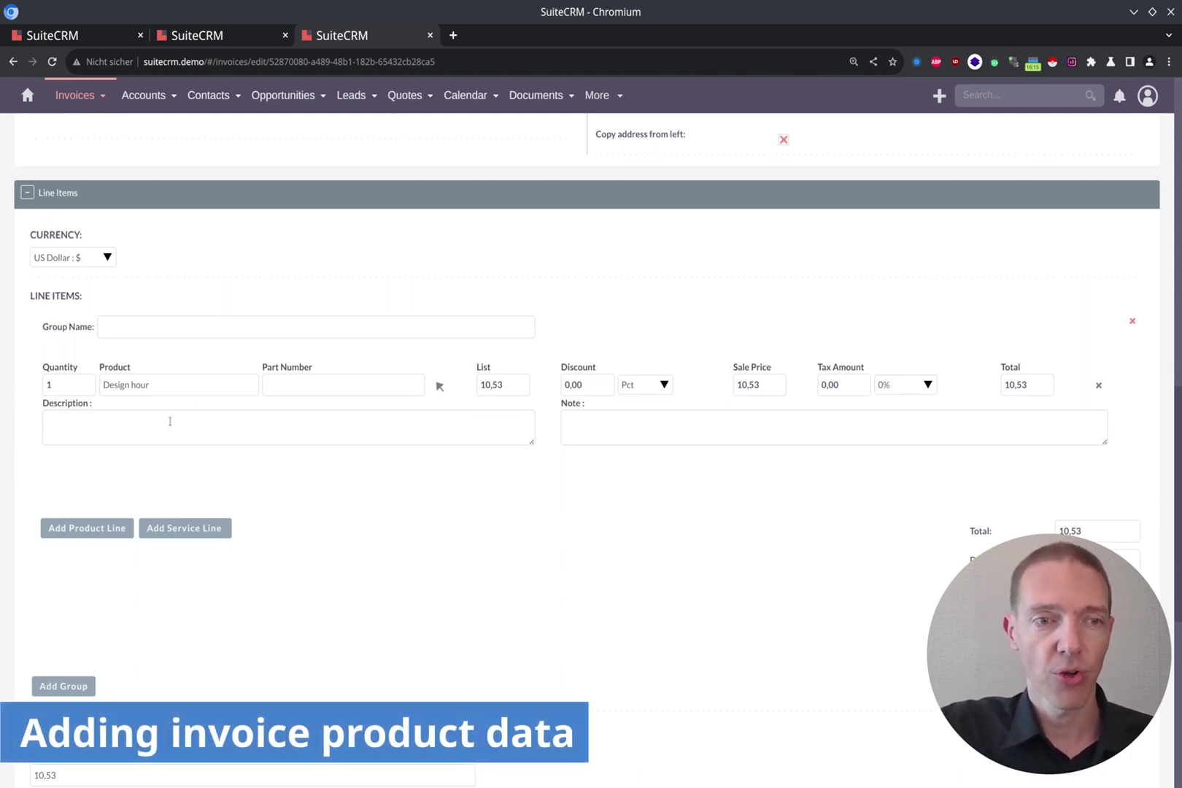
{"action": "scroll", "coordinate": [237, 449], "scroll_direction": "down", "scroll_amount": 2}
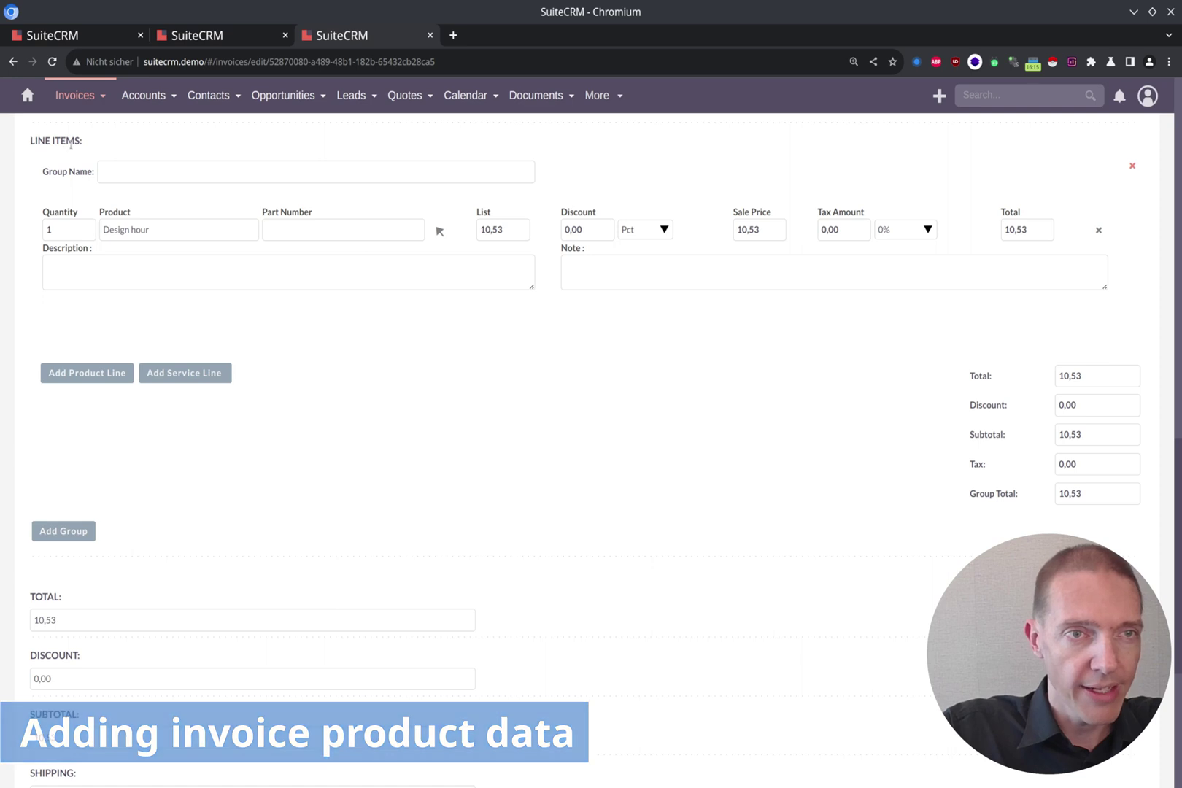
{"action": "left_click", "coordinate": [141, 173]}
{"action": "type", "text": "Design"}
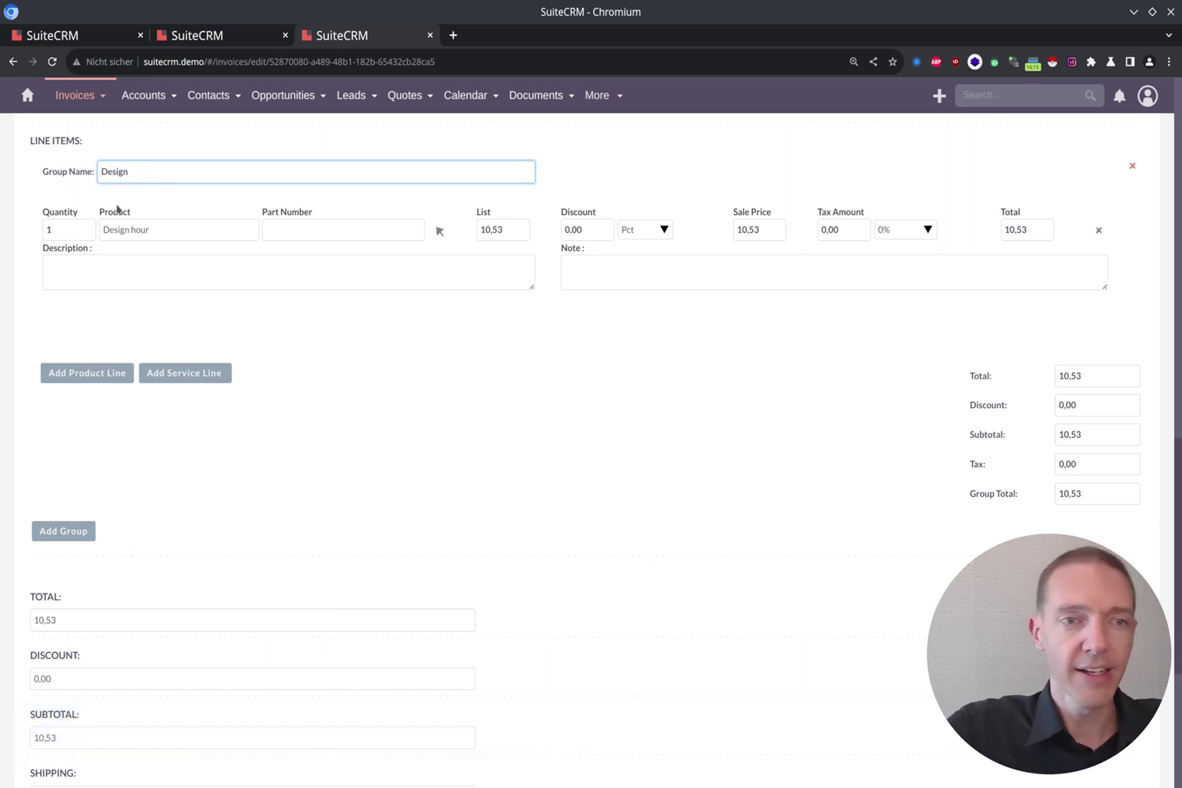
Add a second product line to the Design group for Test-Produkt 1 with a quantity of 10
{"action": "left_click", "coordinate": [110, 374]}
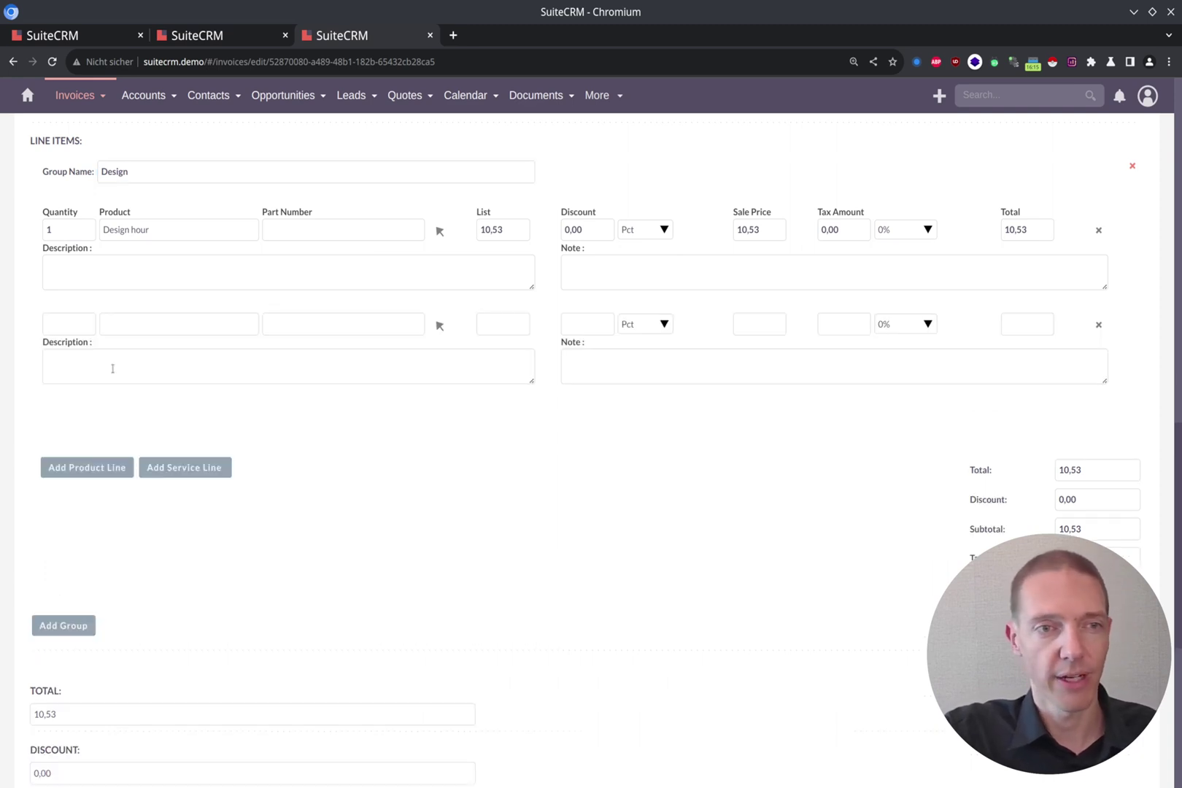
{"action": "left_click", "coordinate": [439, 326]}
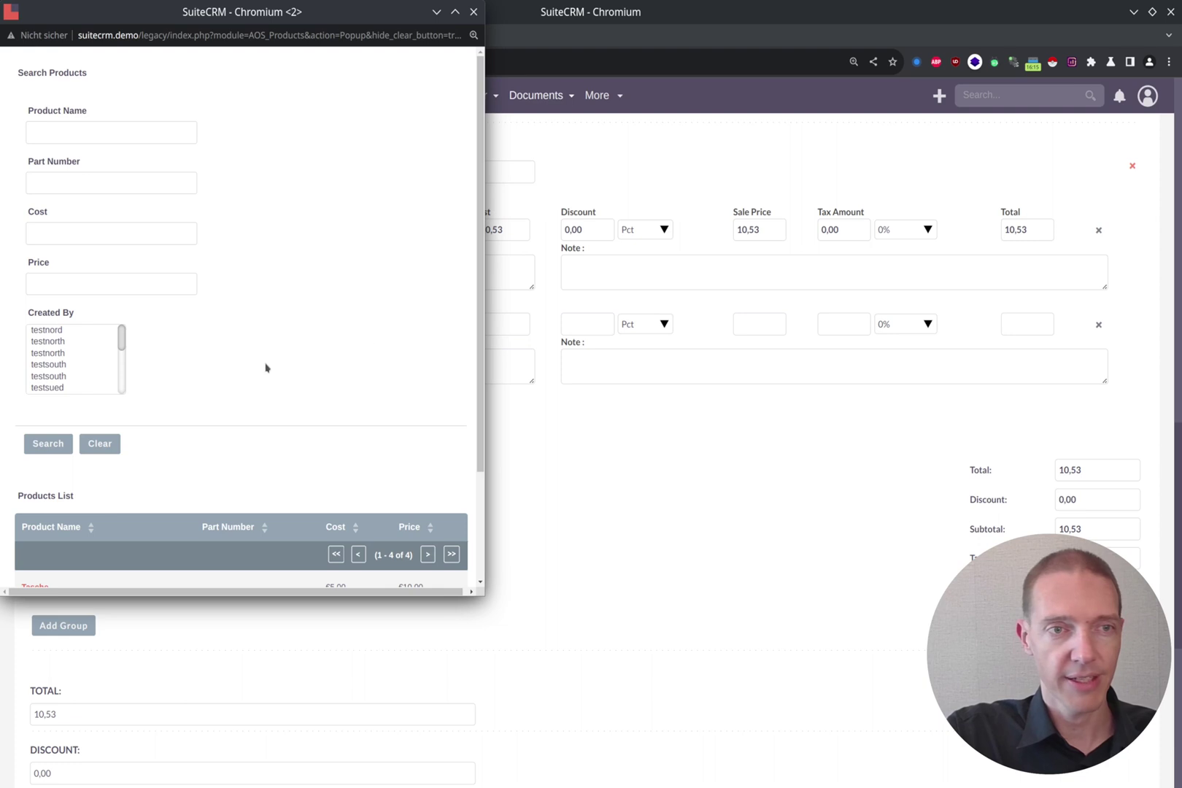
{"action": "scroll", "coordinate": [266, 367], "scroll_direction": "down", "scroll_amount": 3}
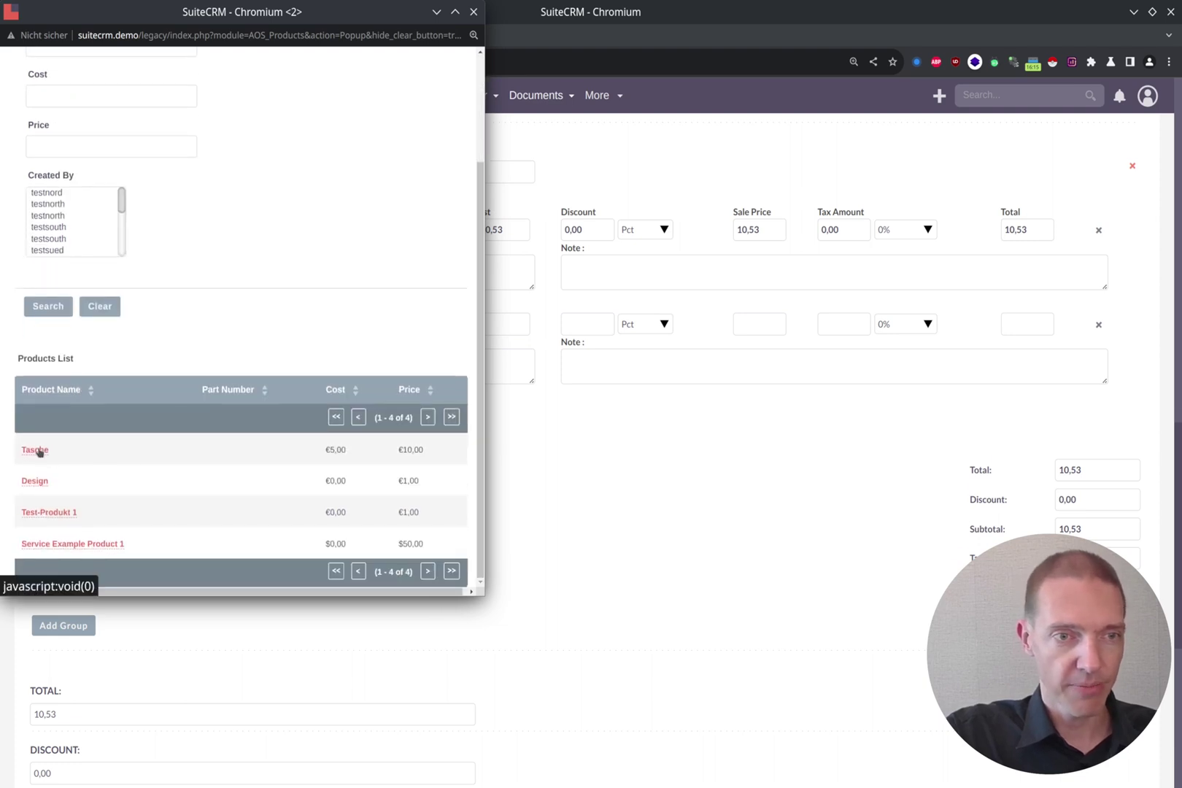
{"action": "left_click", "coordinate": [47, 512]}
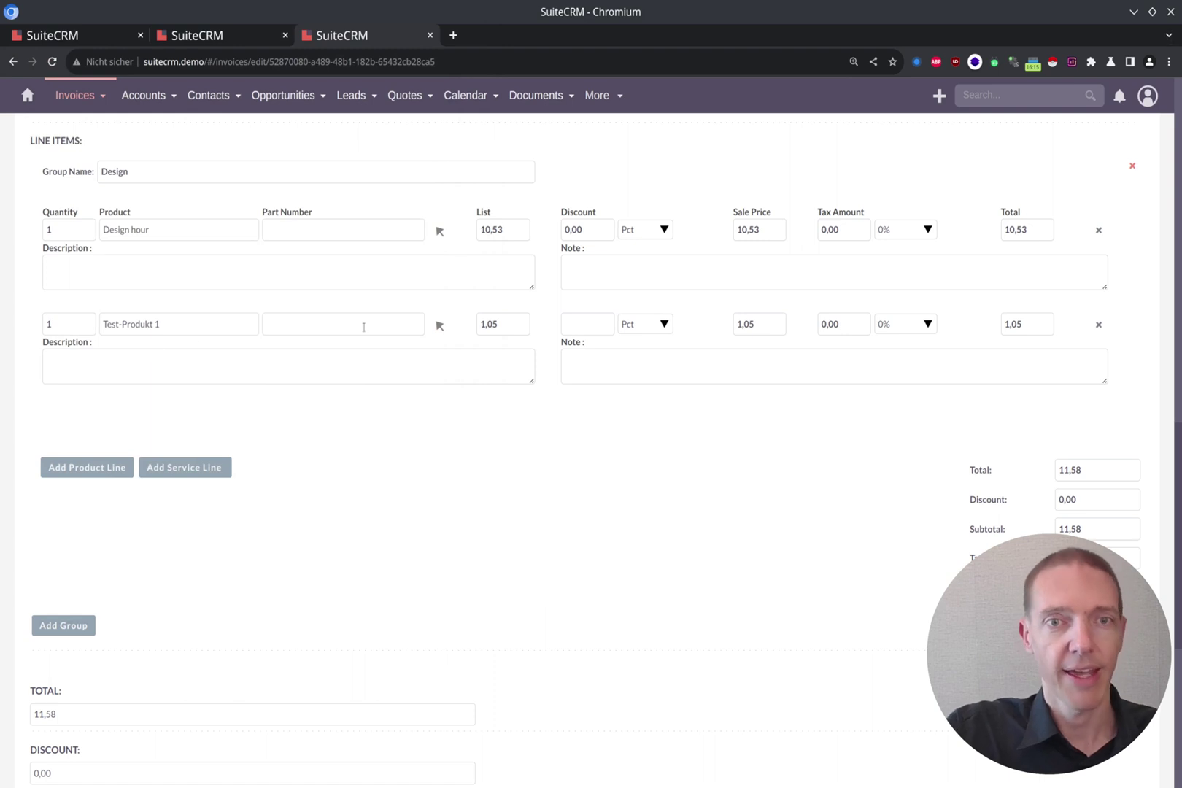
{"action": "left_click", "coordinate": [51, 324]}
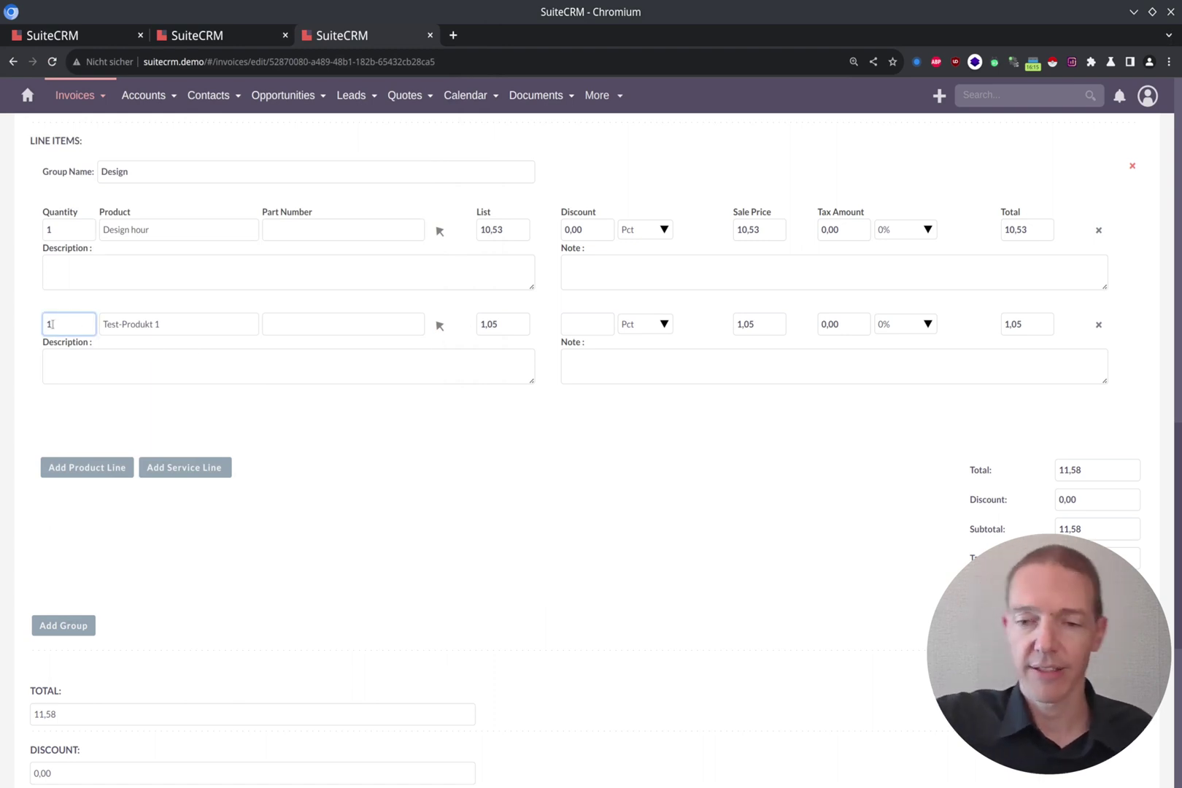
{"action": "type", "text": "0"}
{"action": "left_click", "coordinate": [580, 328]}
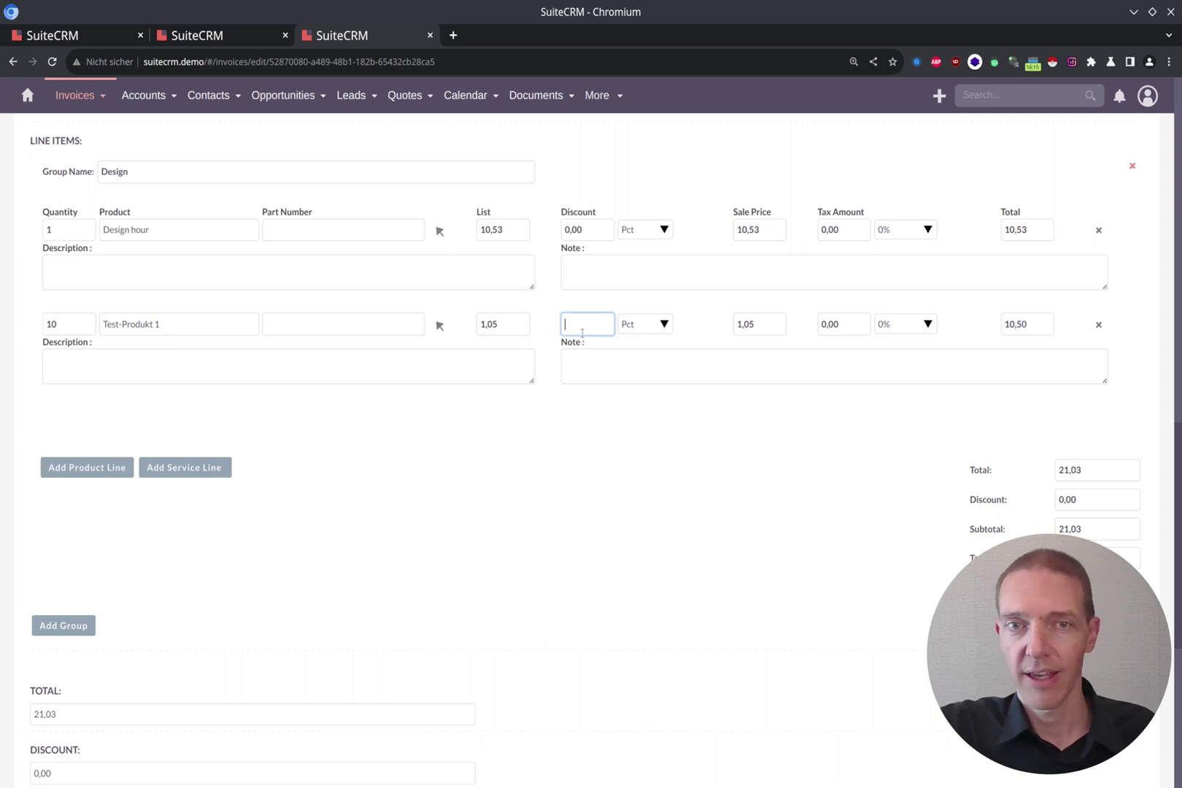
Set the tax rate to 17.5% on both the Test-Produkt 1 and Design hour lines
{"action": "left_click", "coordinate": [926, 325]}
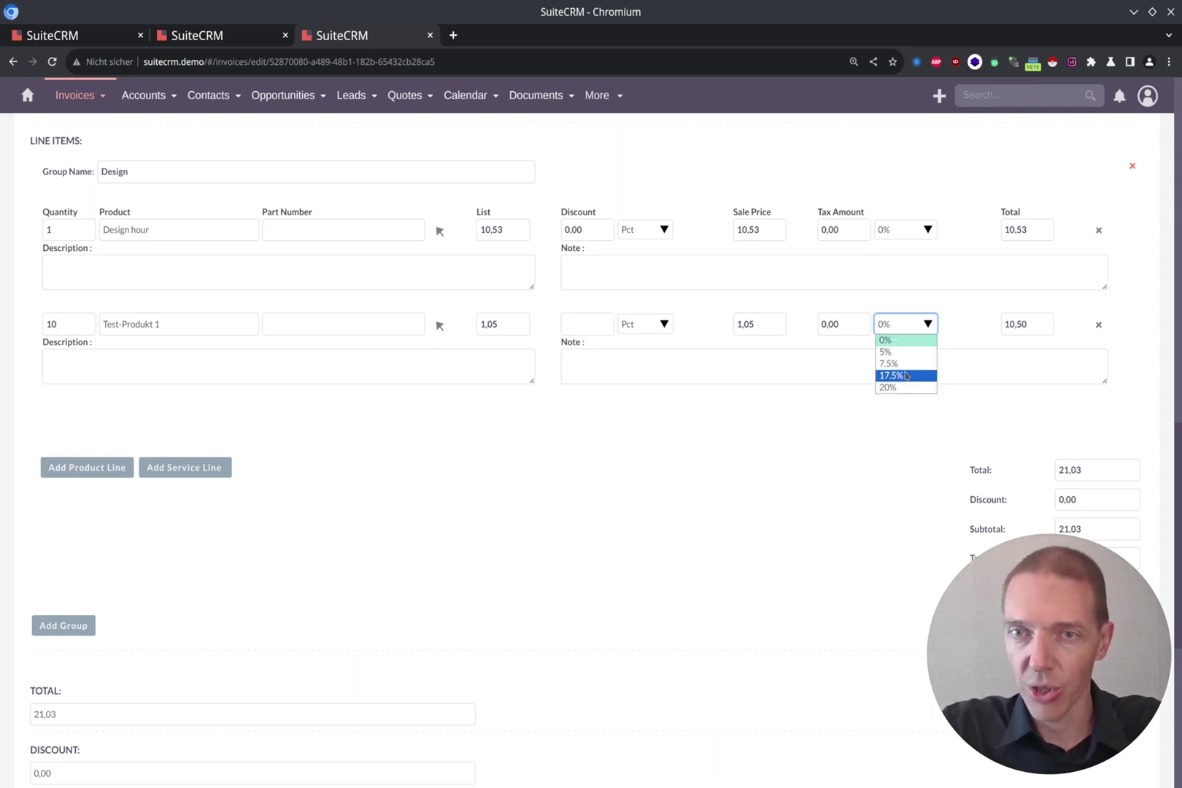
{"action": "left_click", "coordinate": [905, 375]}
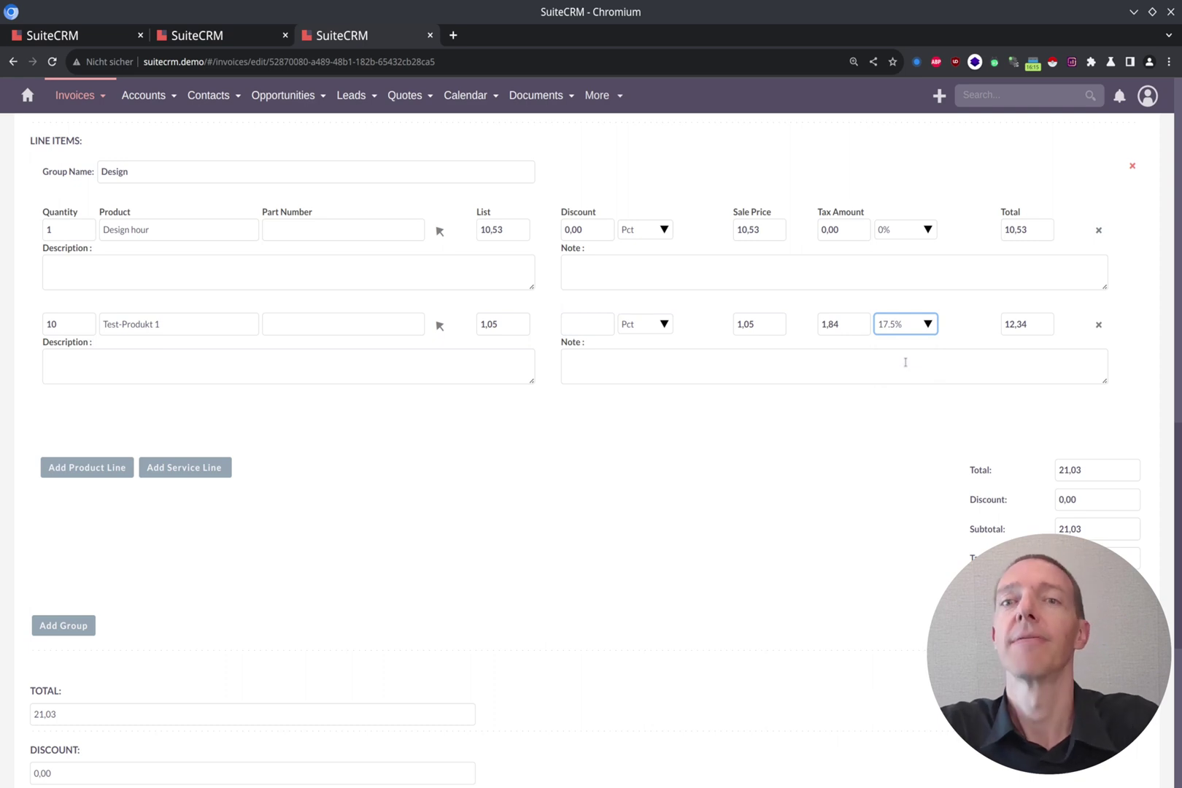
{"action": "left_click", "coordinate": [915, 229]}
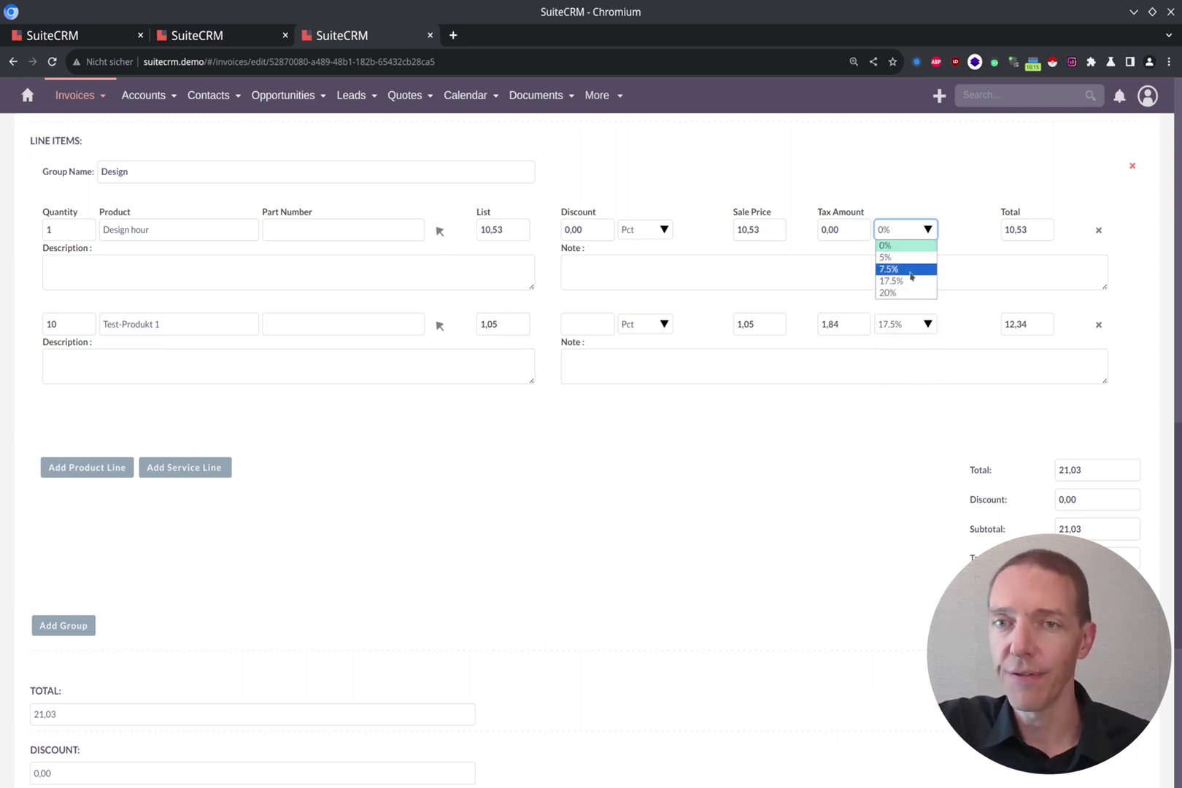
{"action": "left_click", "coordinate": [908, 281]}
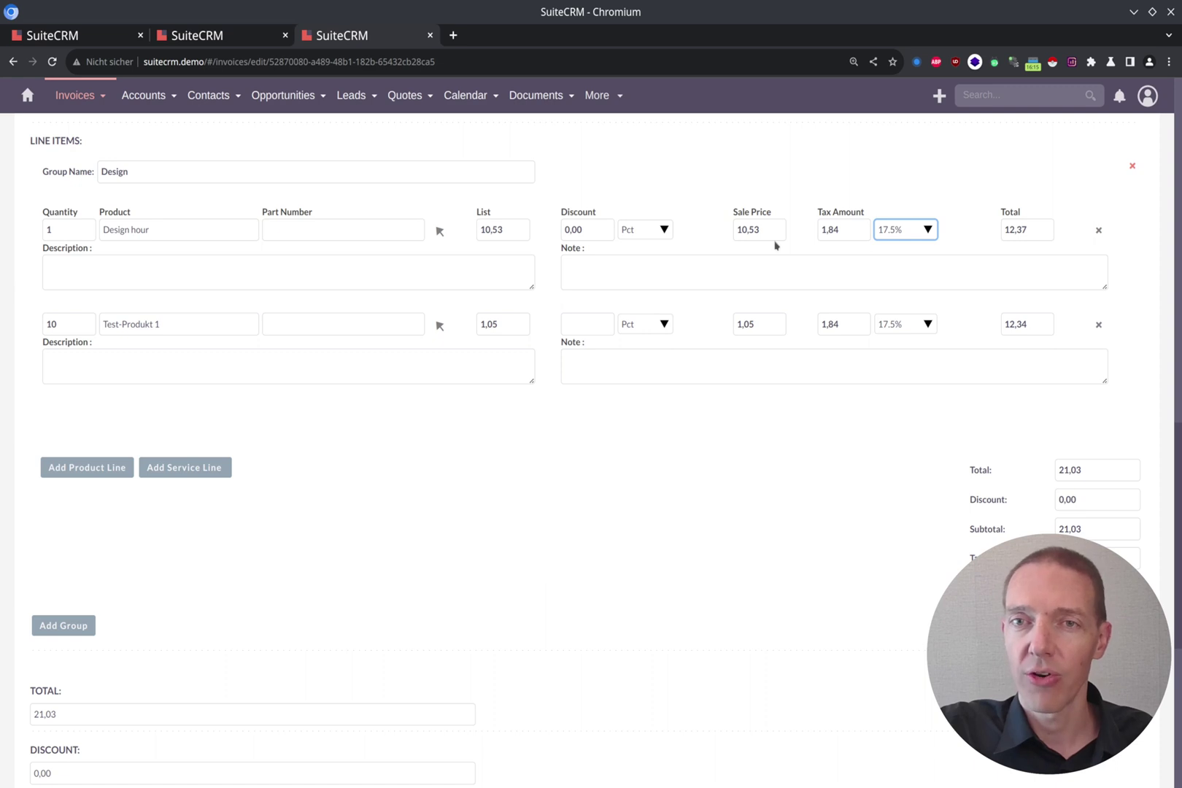
Check the tax rate choices for the Design hour line and the invoice totals, and save the invoice
{"action": "left_click", "coordinate": [908, 233]}
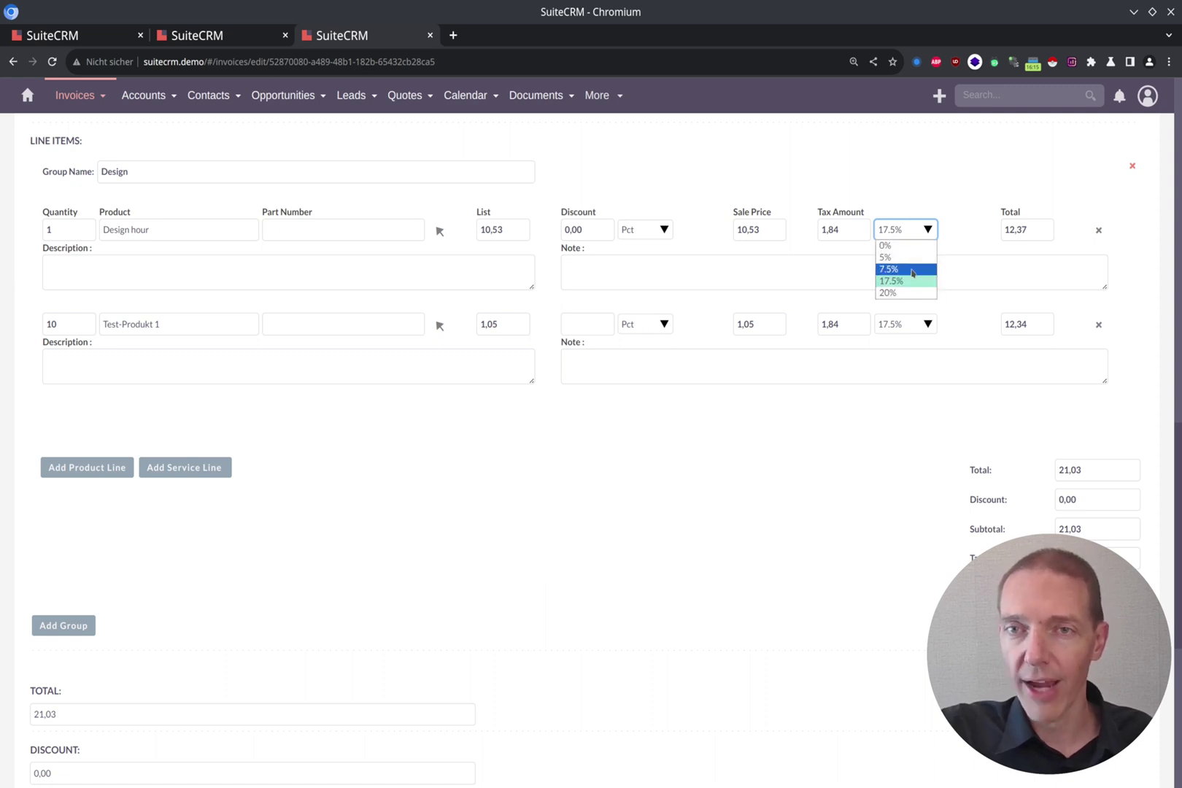
{"action": "left_click", "coordinate": [924, 181]}
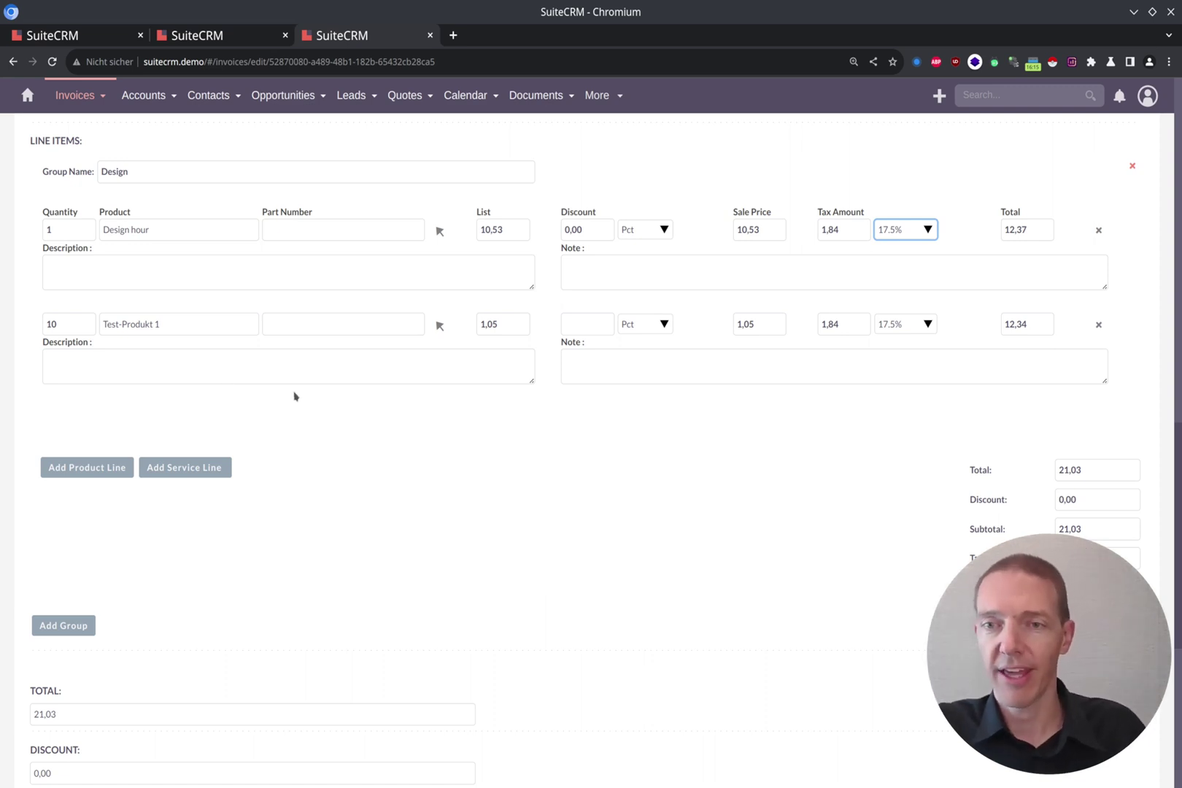
{"action": "scroll", "coordinate": [295, 397], "scroll_direction": "down", "scroll_amount": 5}
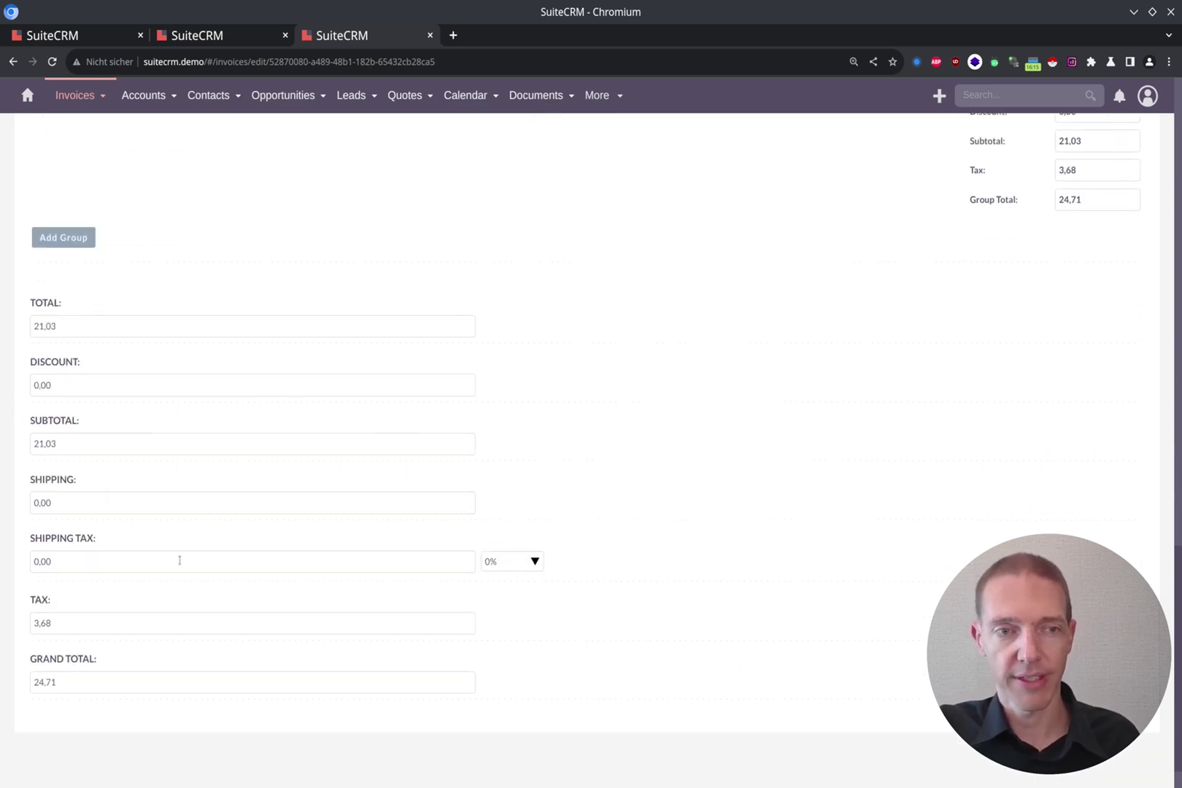
{"action": "scroll", "coordinate": [733, 395], "scroll_direction": "up", "scroll_amount": 15}
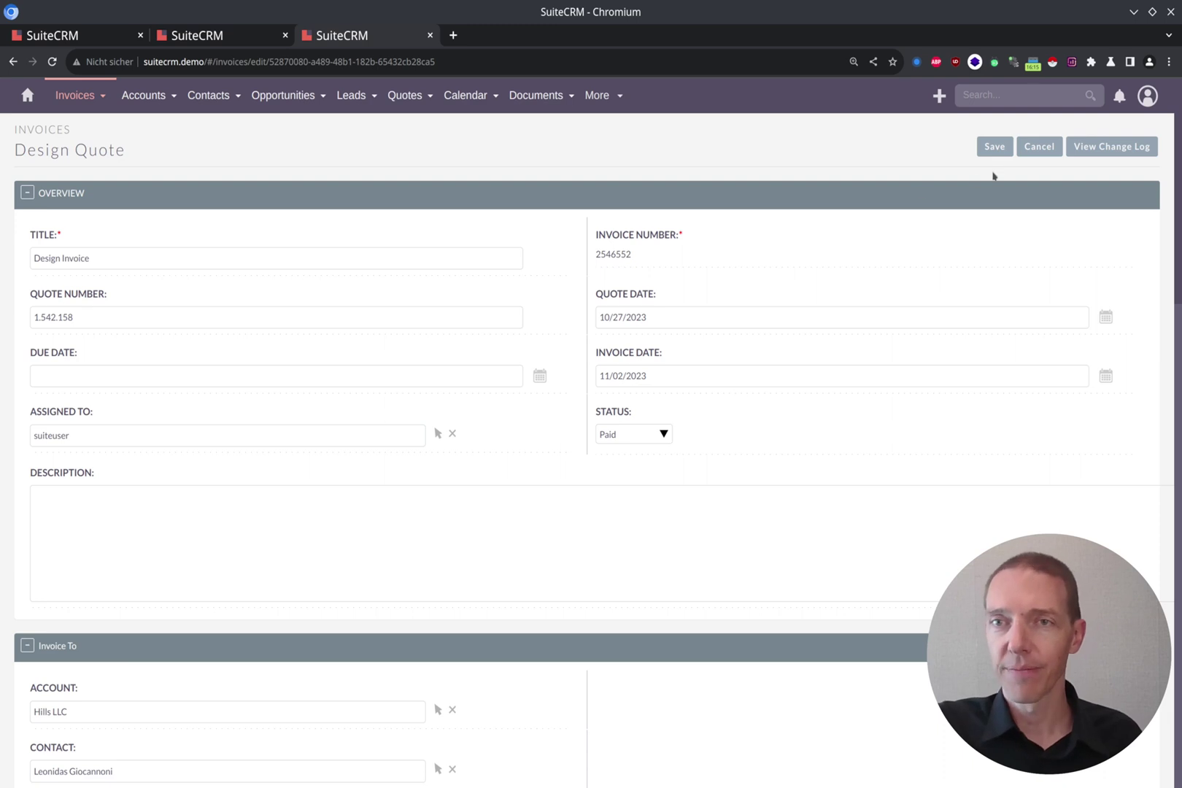
{"action": "left_click", "coordinate": [995, 147]}
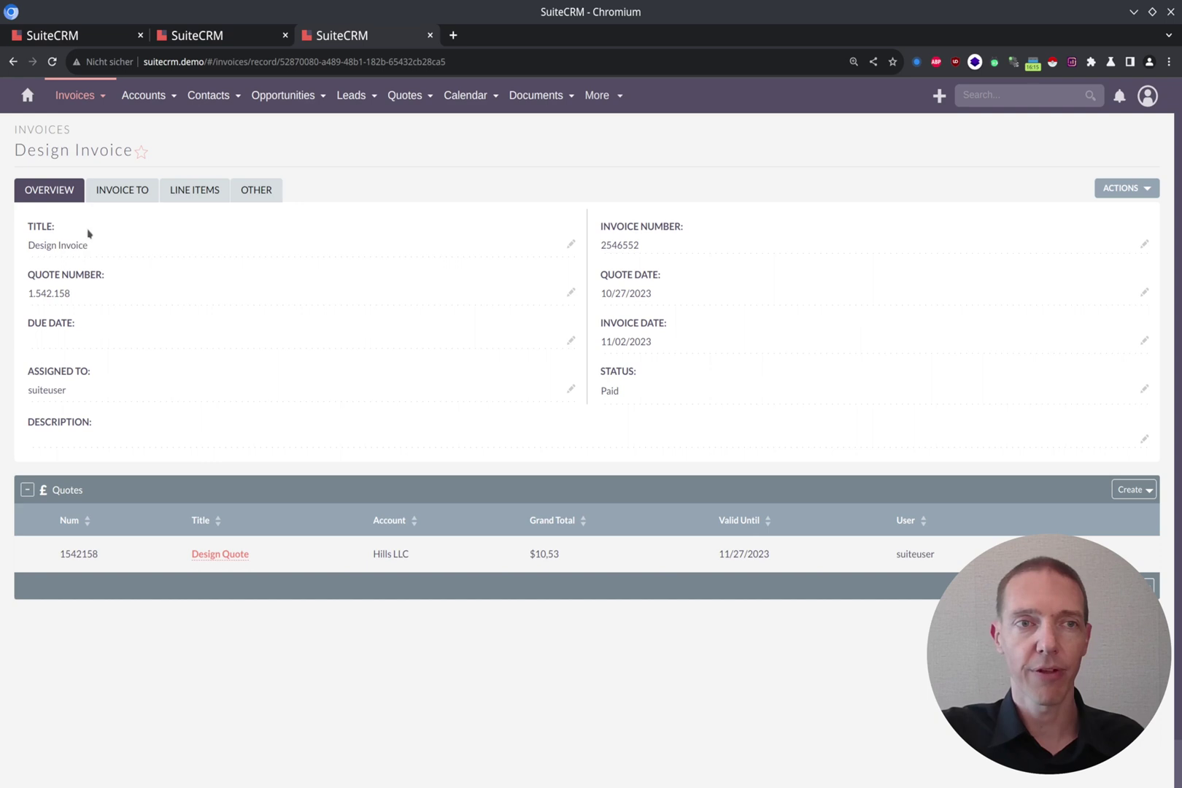
Open the invoice's linked Hills LLC account in a new browser tab and show its related invoices
{"action": "left_click", "coordinate": [101, 198]}
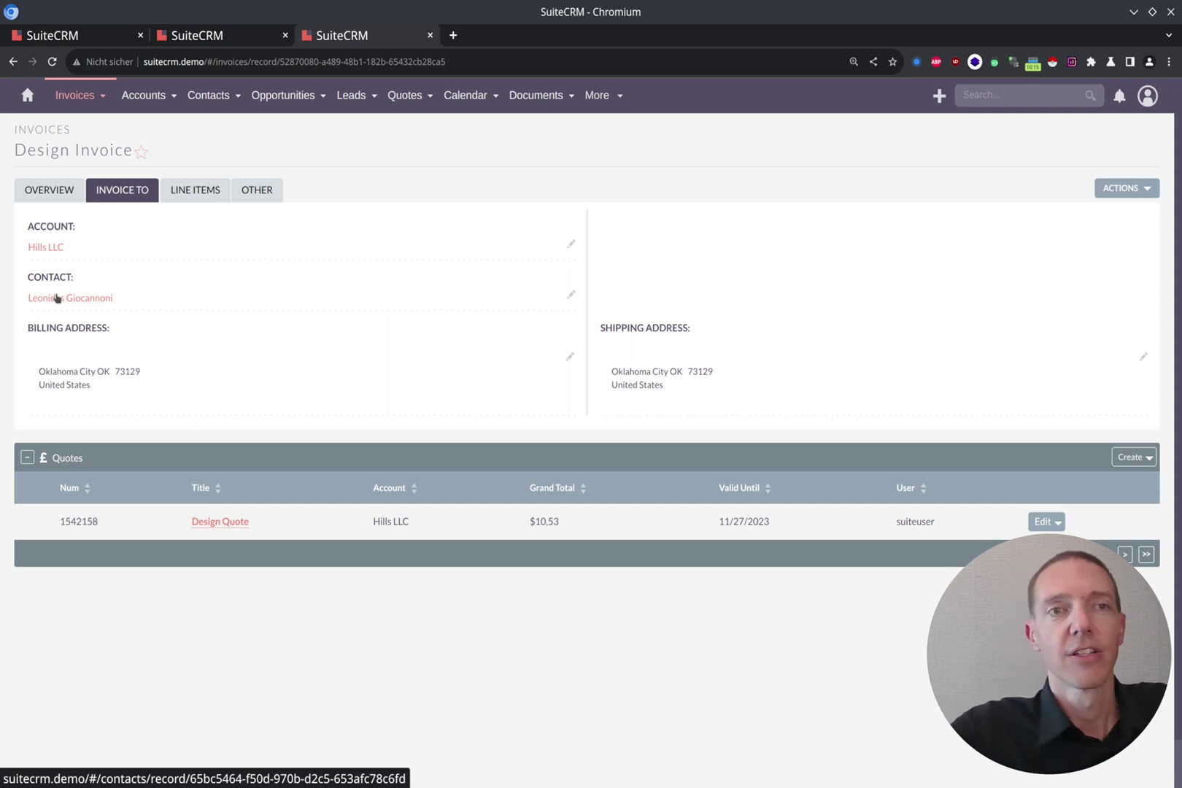
{"action": "middle_click", "coordinate": [44, 248]}
{"action": "key", "text": "ctrl+Tab"}
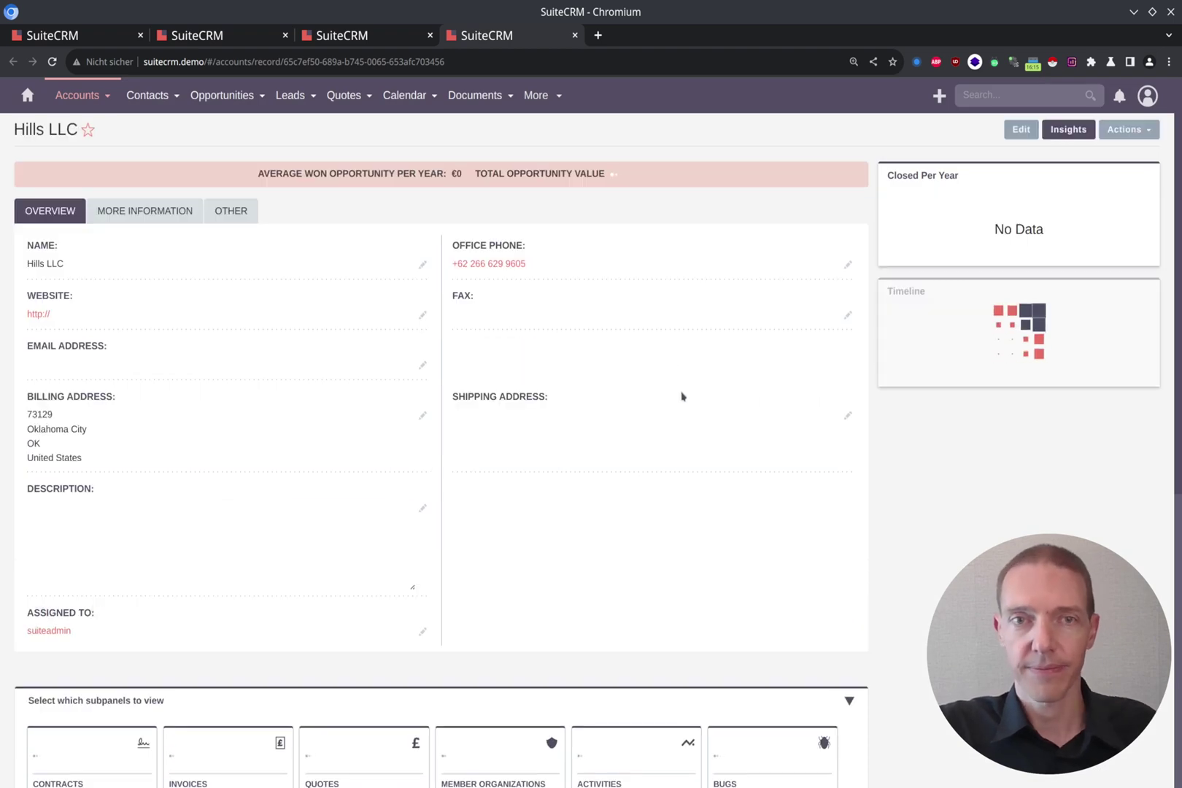
{"action": "scroll", "coordinate": [680, 401], "scroll_direction": "down", "scroll_amount": 7}
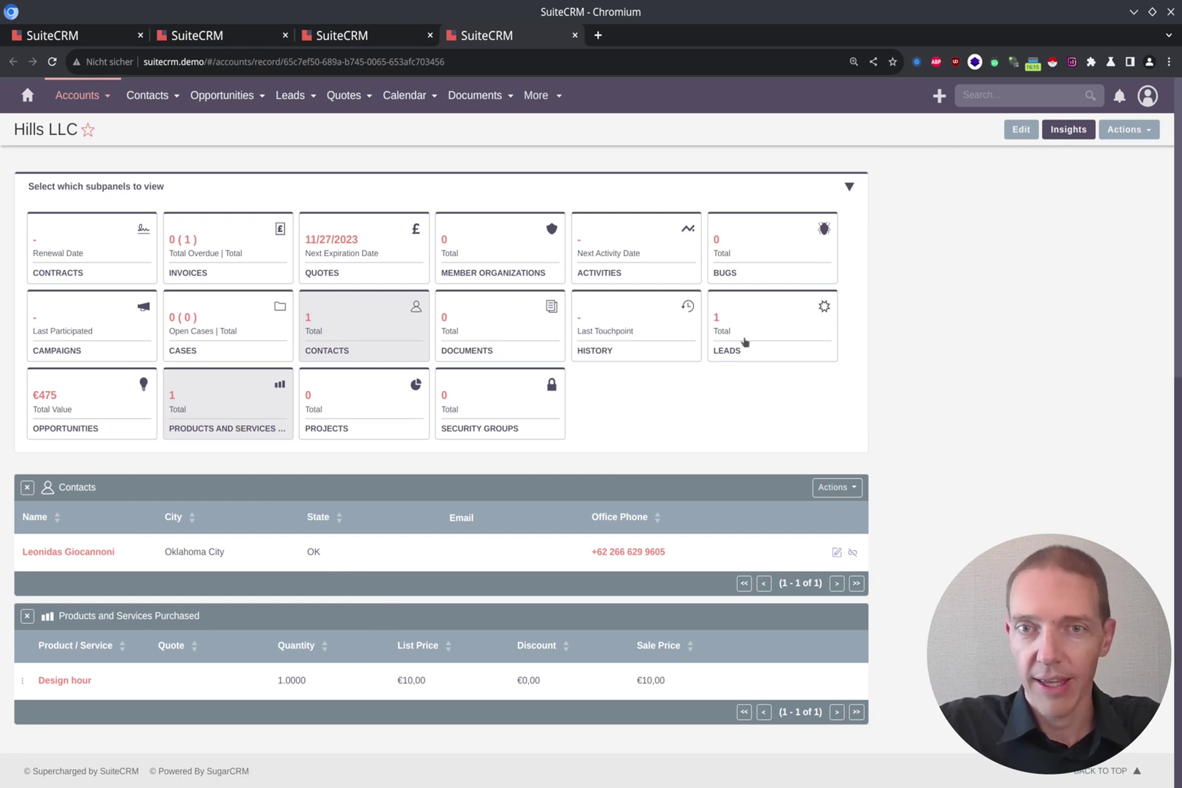
{"action": "left_click", "coordinate": [228, 233]}
{"action": "scroll", "coordinate": [229, 234], "scroll_direction": "down", "scroll_amount": 2}
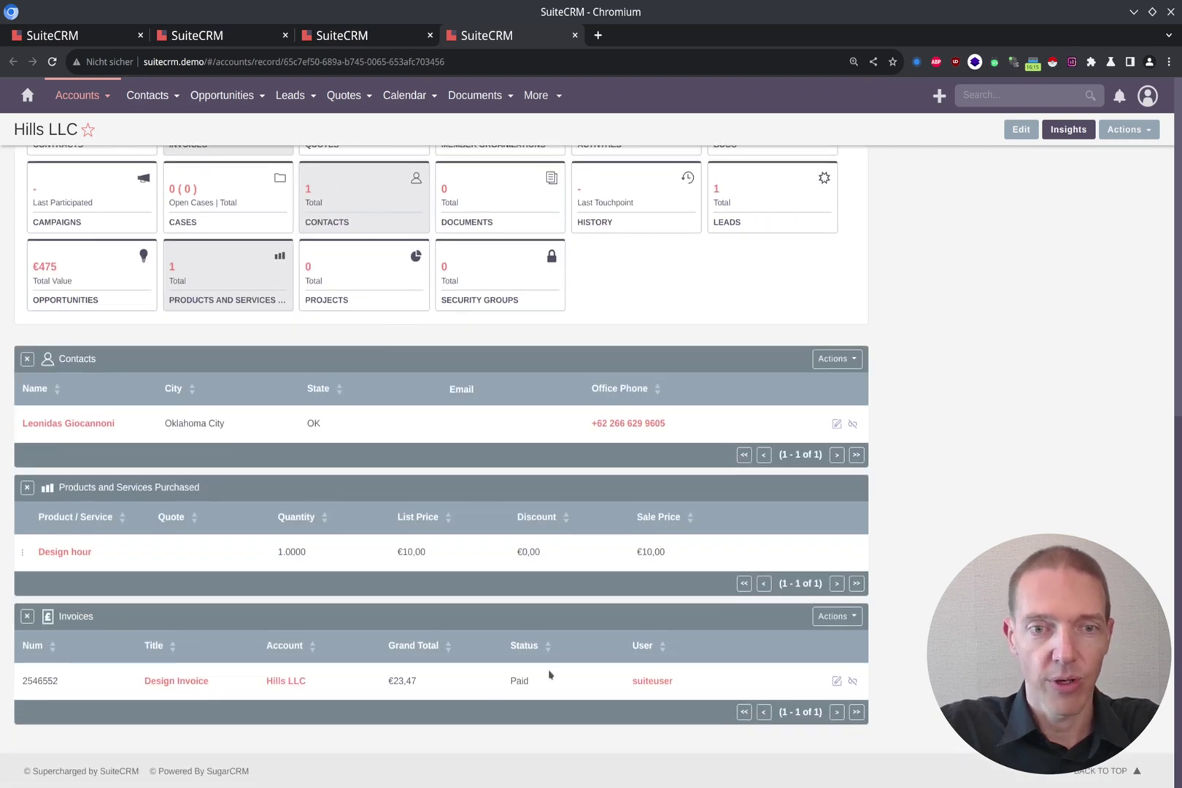
{"action": "scroll", "coordinate": [549, 674], "scroll_direction": "up", "scroll_amount": 2}
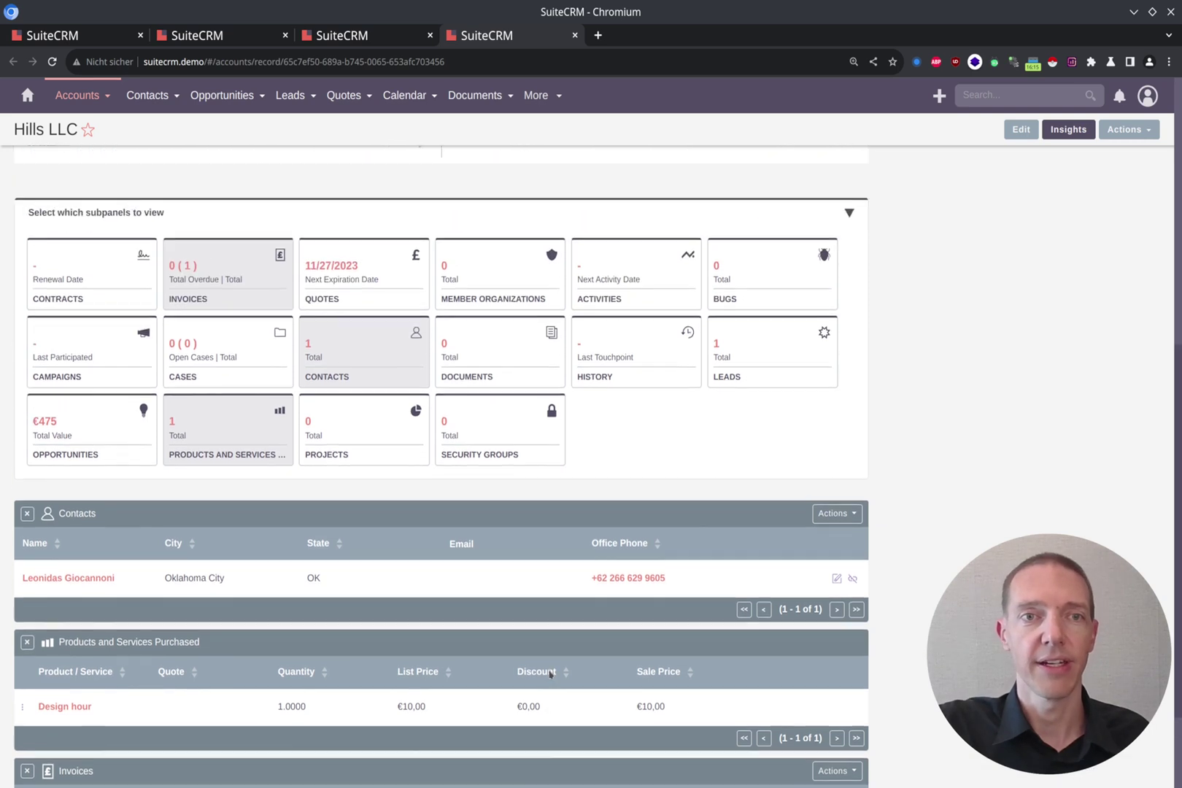
Return to the Design Invoice record and review its line items, creation and modification details, and overview
{"action": "left_click", "coordinate": [336, 35]}
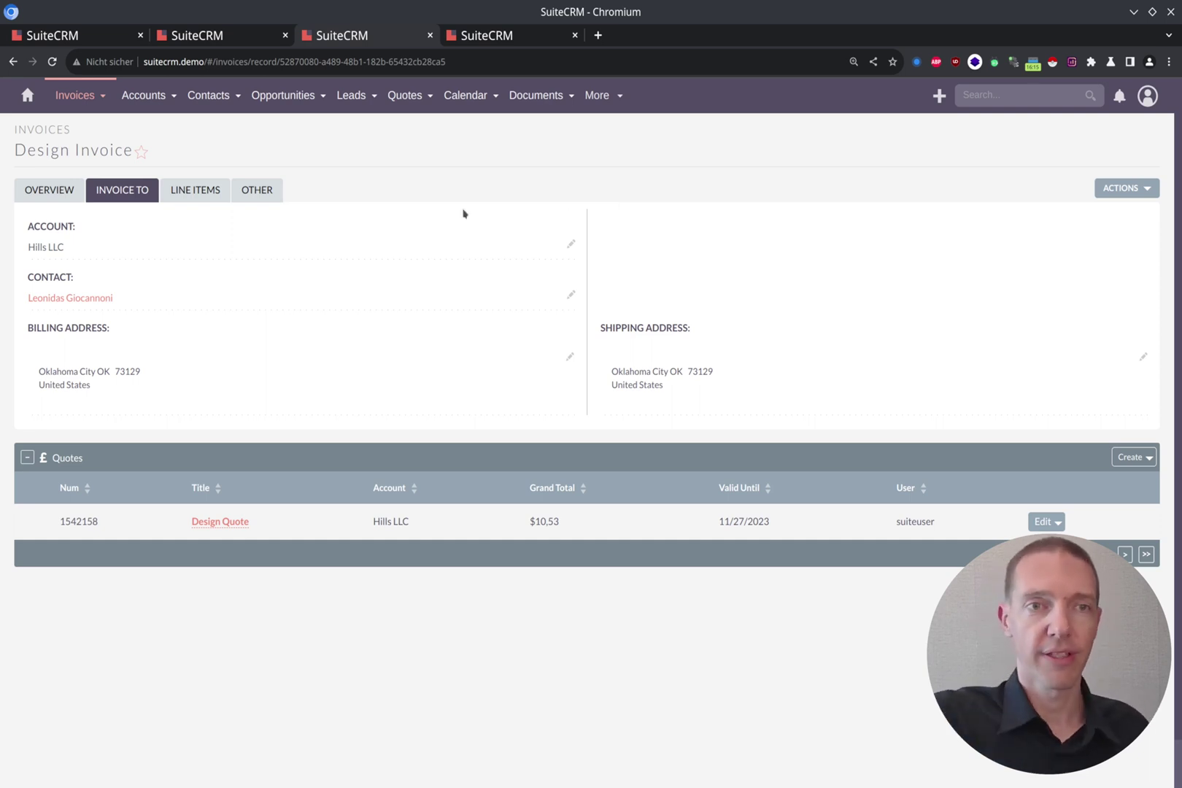
{"action": "left_click", "coordinate": [222, 197]}
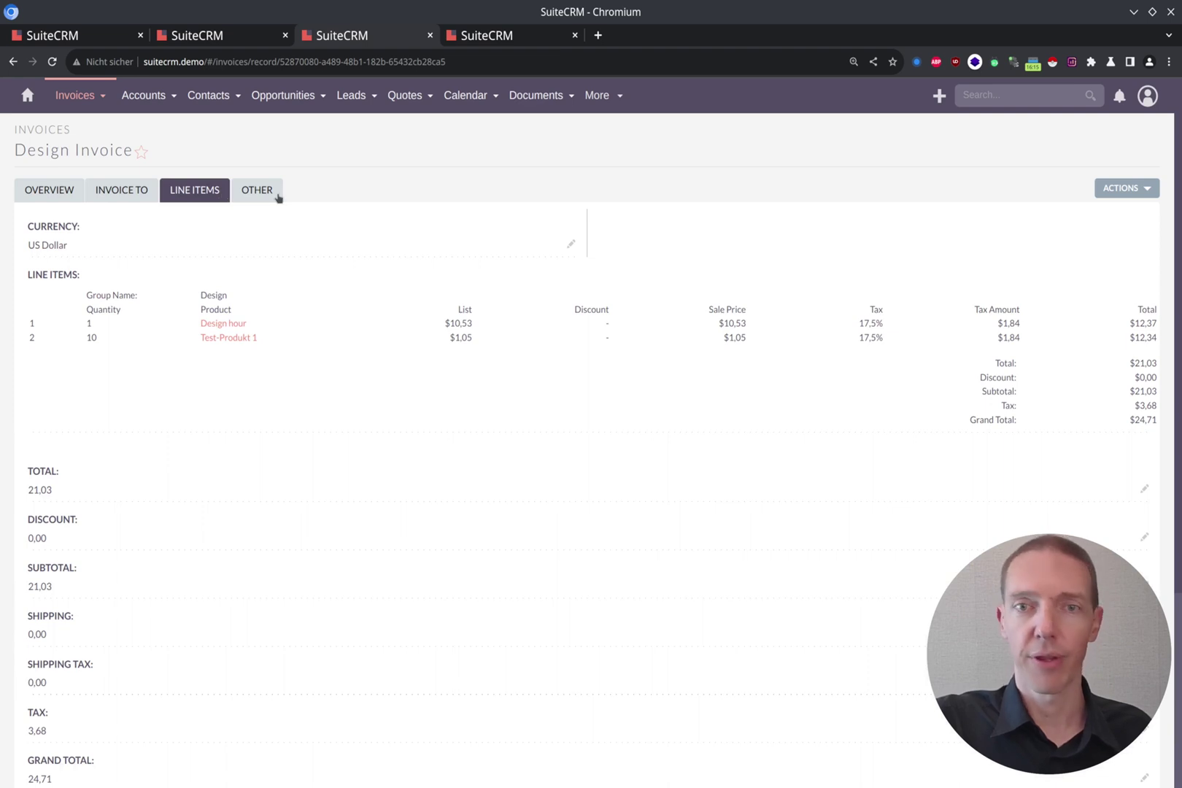
{"action": "left_click", "coordinate": [275, 194]}
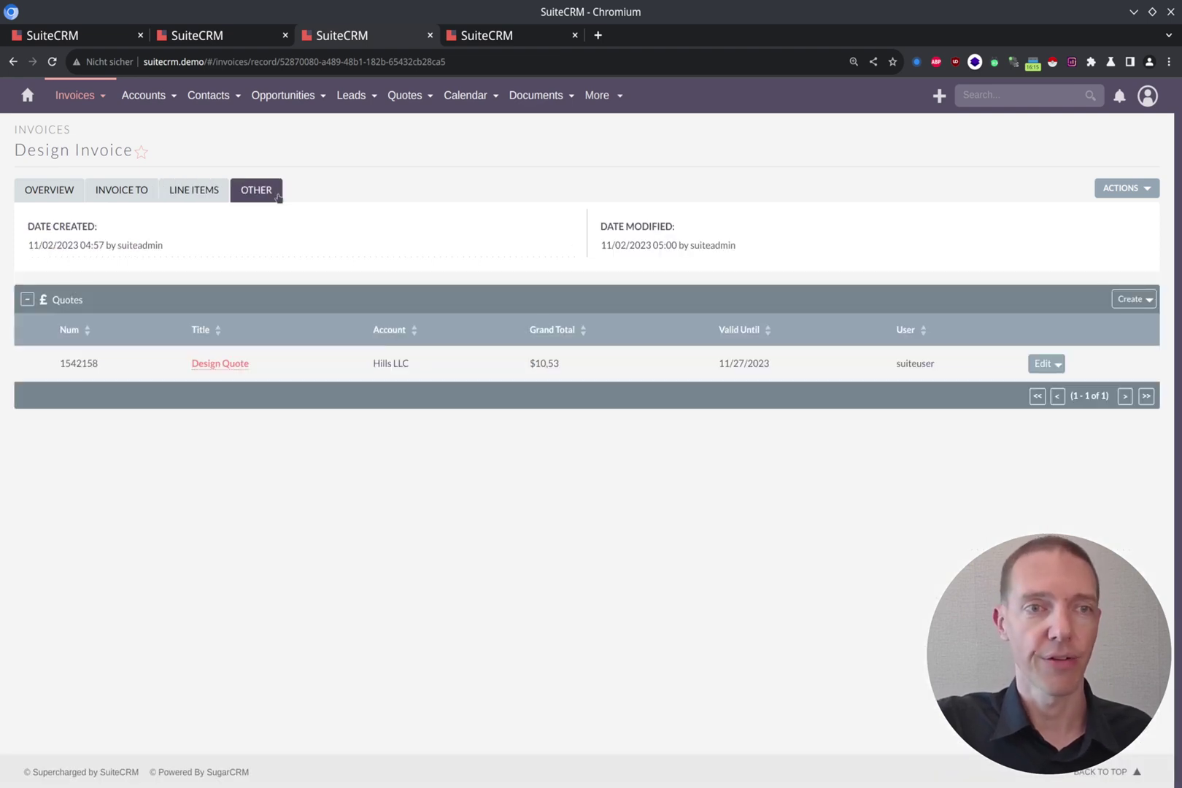
{"action": "left_click", "coordinate": [56, 194]}
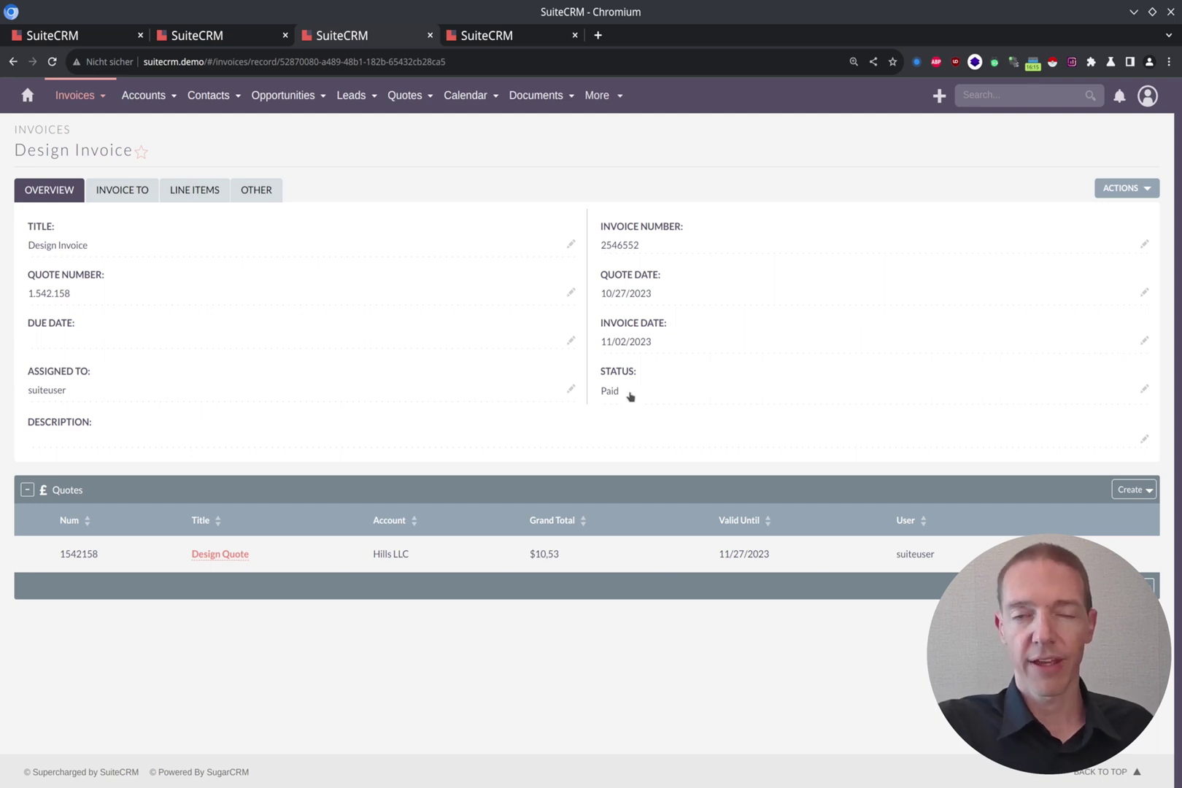
Open the Design Invoice for editing, try the Unpaid status and set the status back to Paid
{"action": "left_click", "coordinate": [1131, 191]}
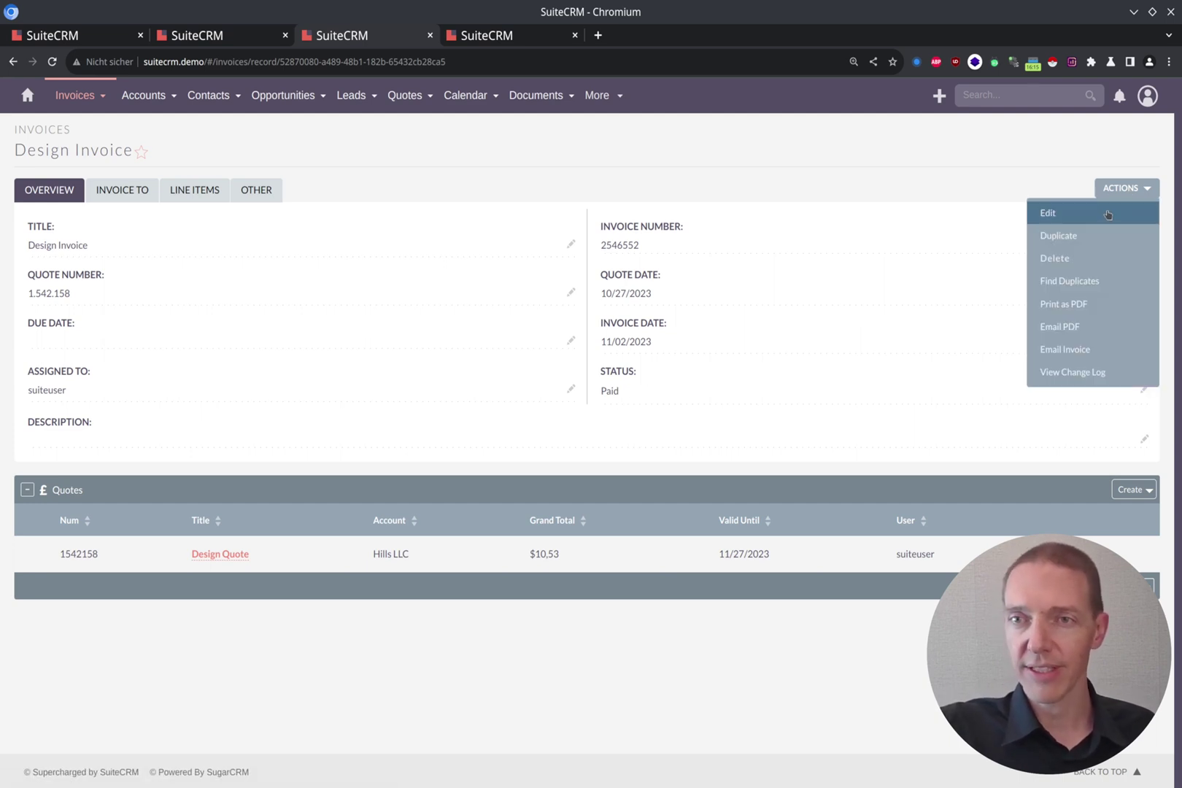
{"action": "left_click", "coordinate": [1113, 213]}
{"action": "left_click", "coordinate": [662, 435]}
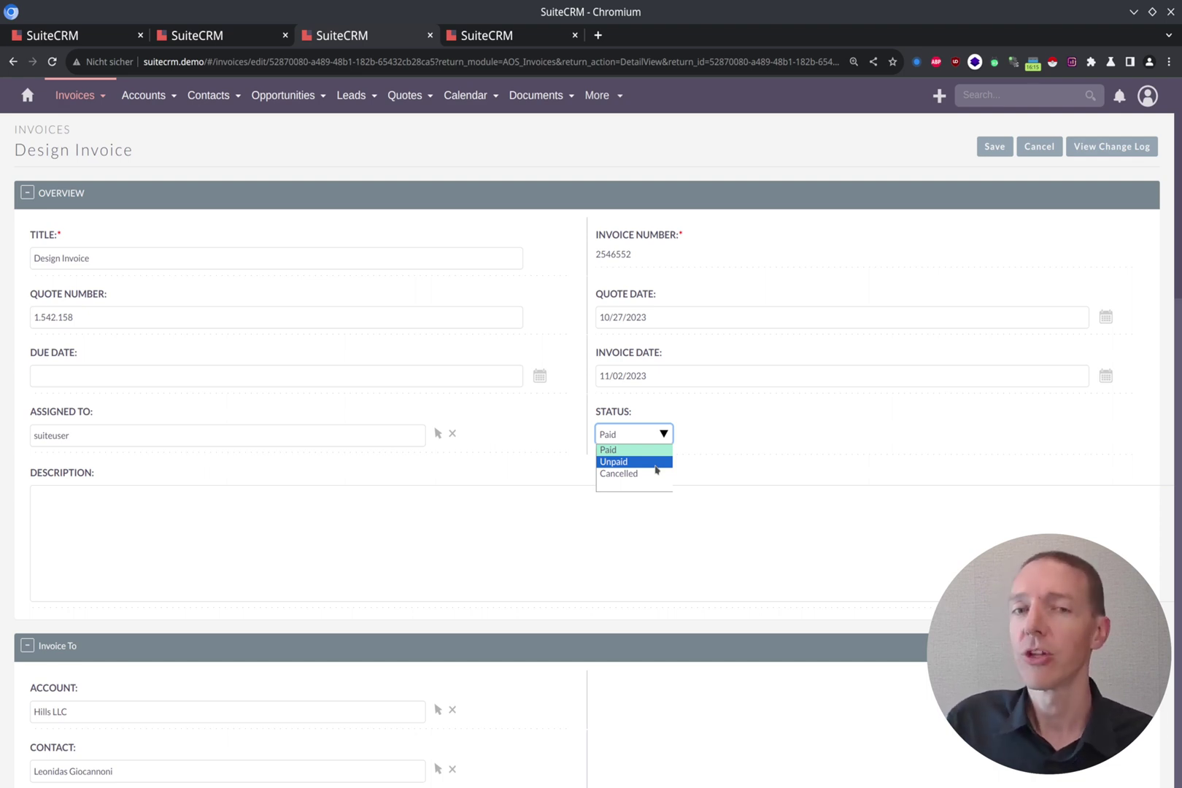
{"action": "left_click", "coordinate": [655, 462]}
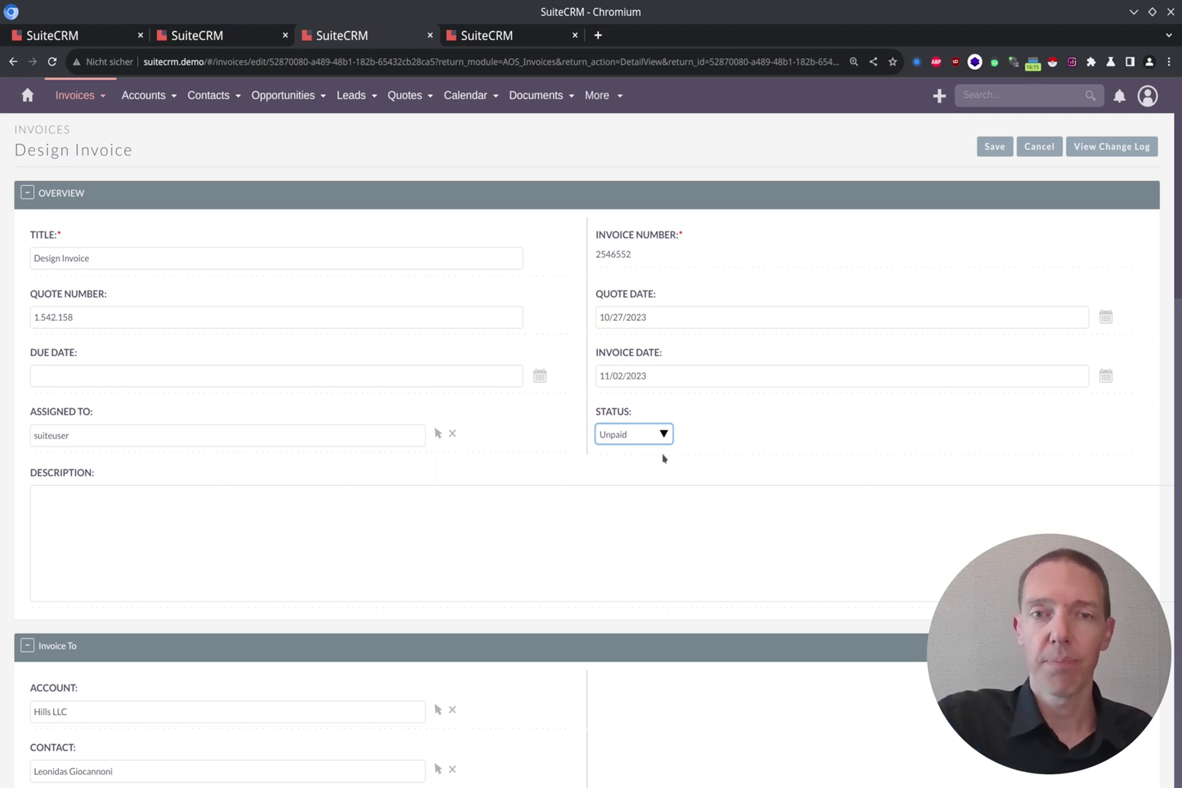
{"action": "left_click", "coordinate": [653, 435]}
{"action": "left_click", "coordinate": [633, 450]}
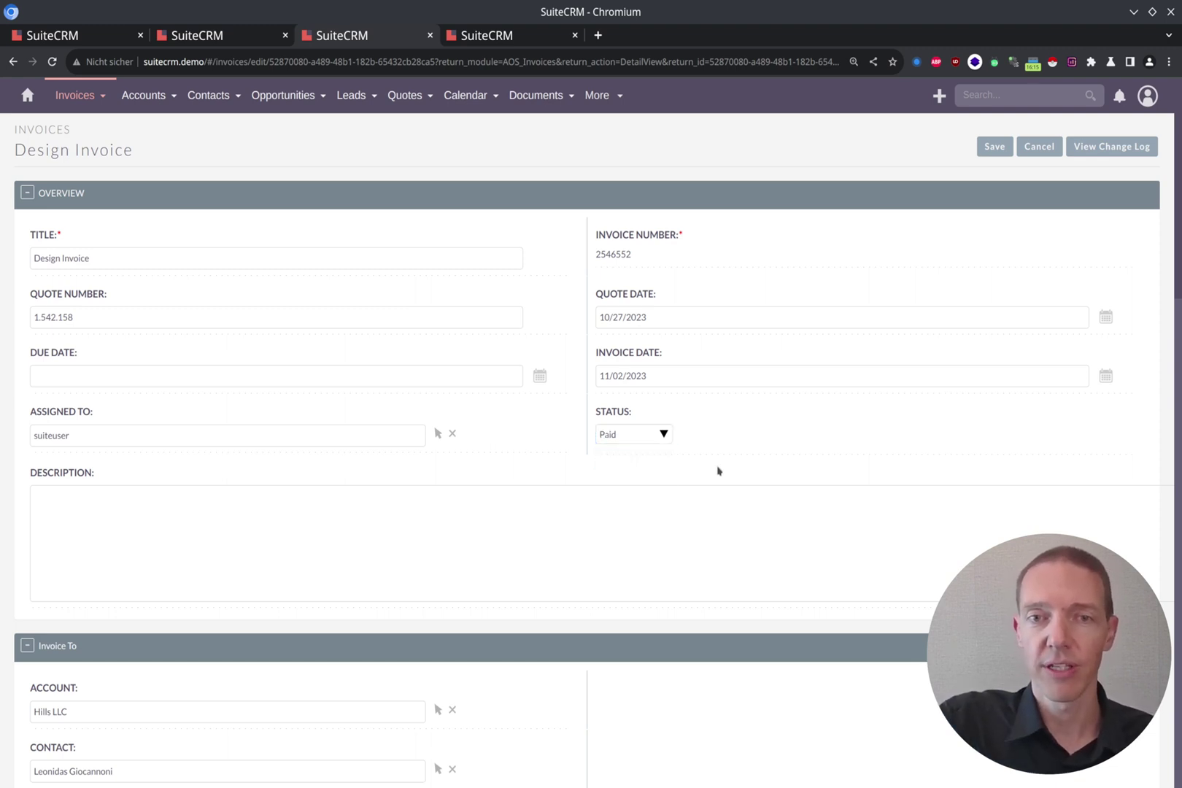